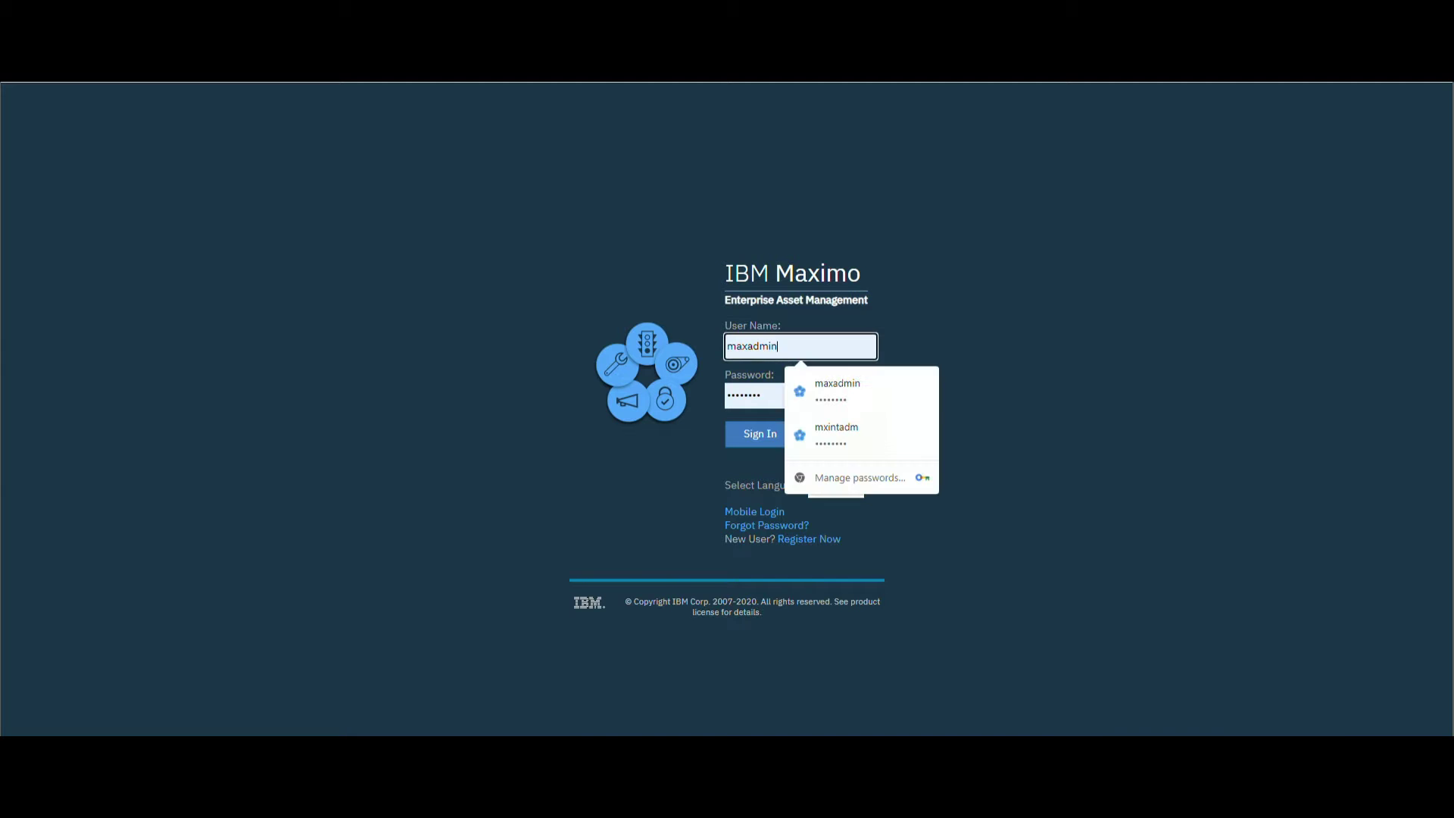
Sign in with the saved mxintadm user name and its stored password
{"action": "key", "text": "Down"}
{"action": "key", "text": "Up"}
{"action": "key", "text": "Down"}
{"action": "key", "text": "Return"}
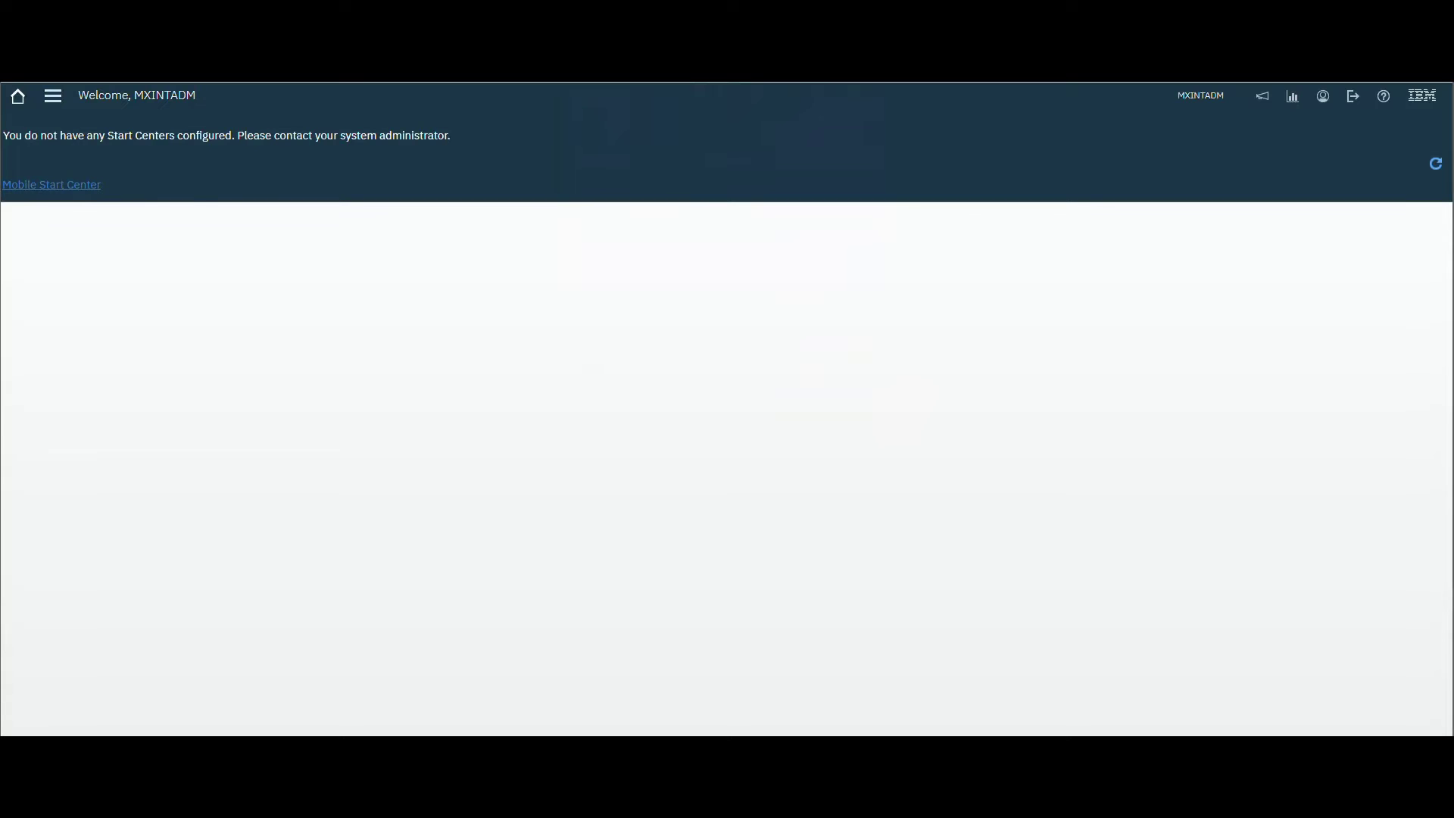
Open the System Properties application from the platform configuration applications
{"action": "left_click", "coordinate": [53, 96]}
{"action": "mouse_move", "coordinate": [106, 542]}
{"action": "mouse_move", "coordinate": [265, 543]}
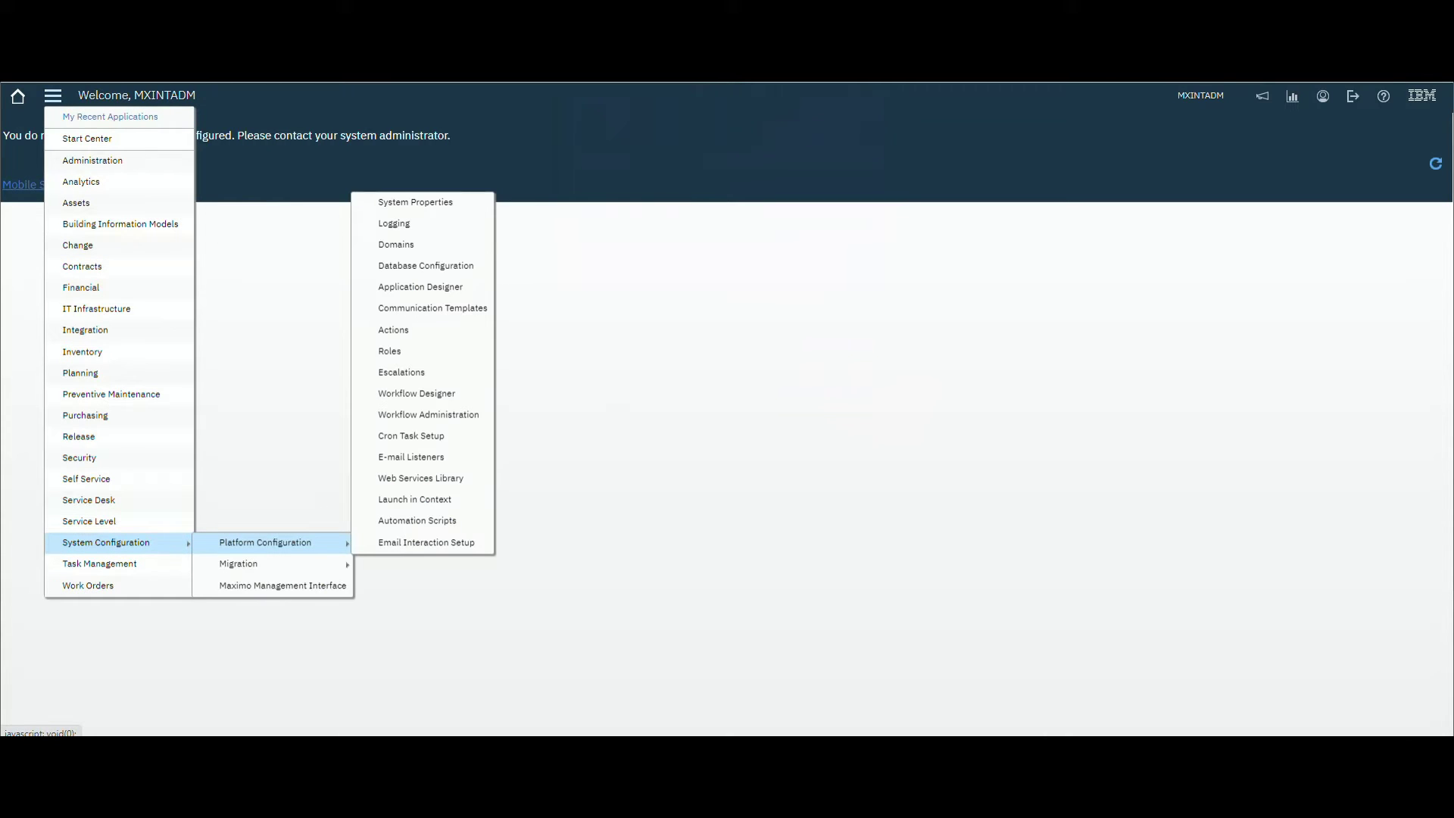
{"action": "left_click", "coordinate": [415, 203]}
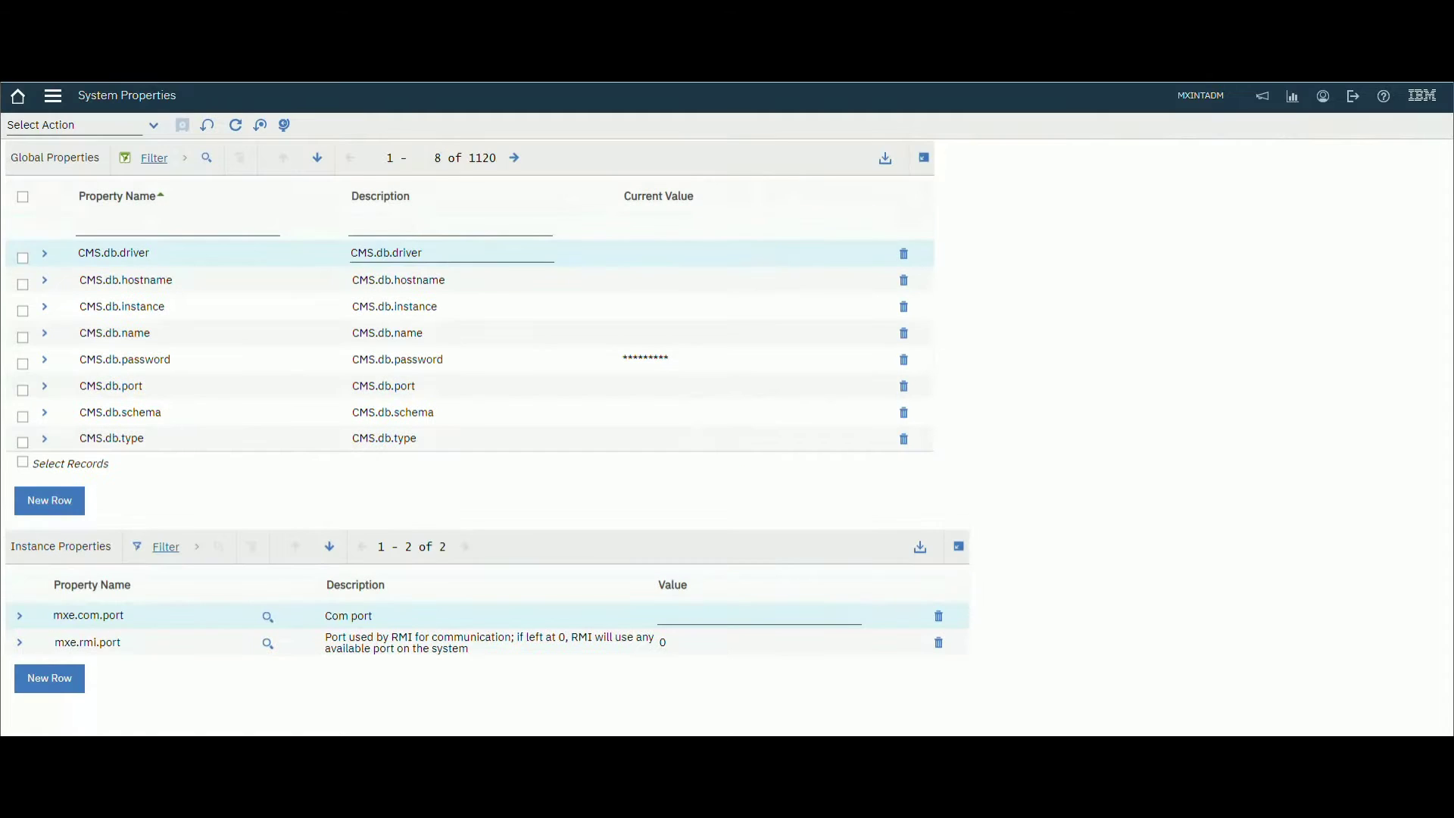
Filter the global properties by mxe.int.dfl and check the details of the integration default login user property
{"action": "left_click", "coordinate": [168, 226]}
{"action": "key", "text": "Down"}
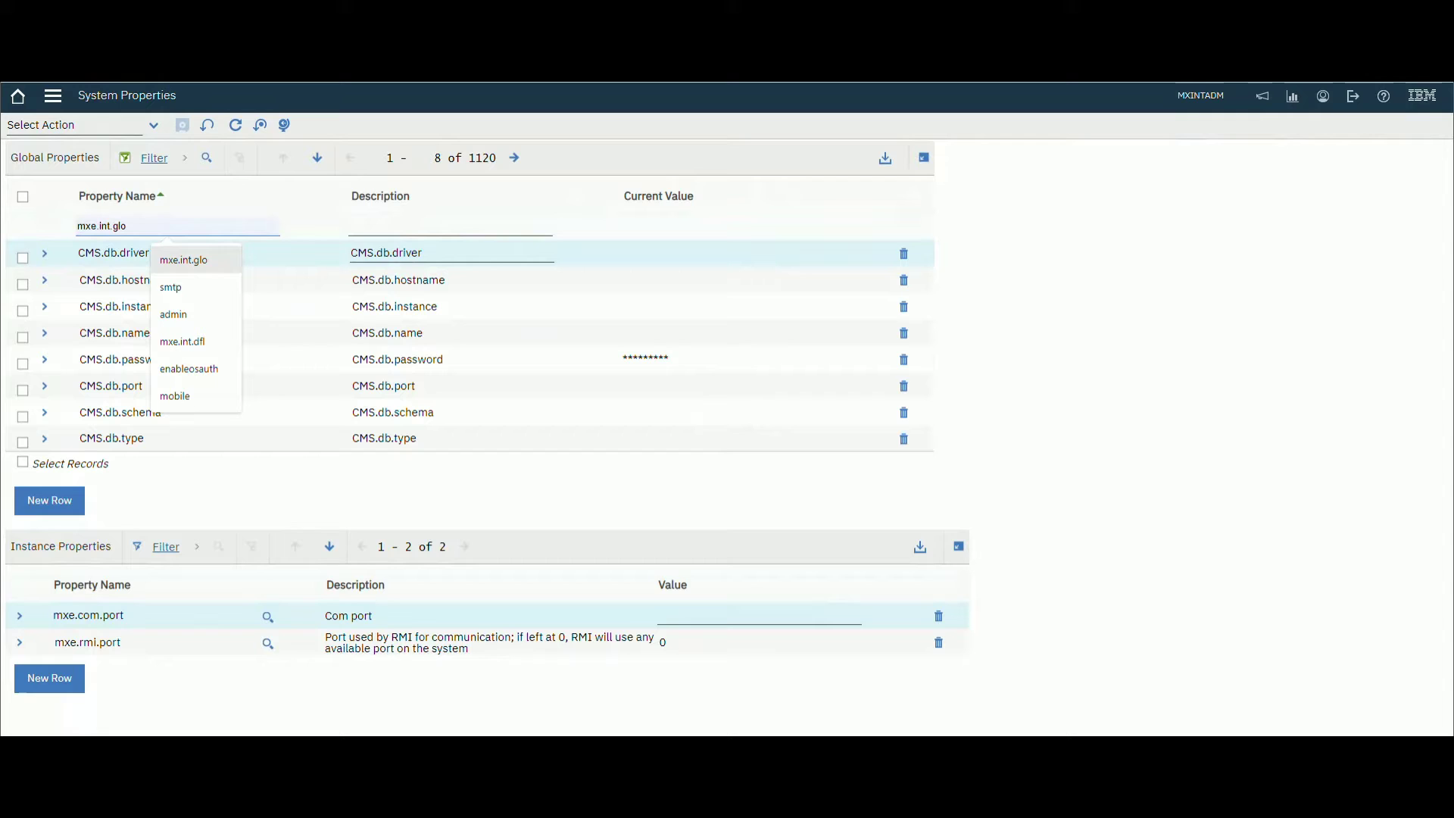
{"action": "key", "text": "Down"}
{"action": "key", "text": "Down"}
{"action": "key", "text": "Down"}
{"action": "key", "text": "Return"}
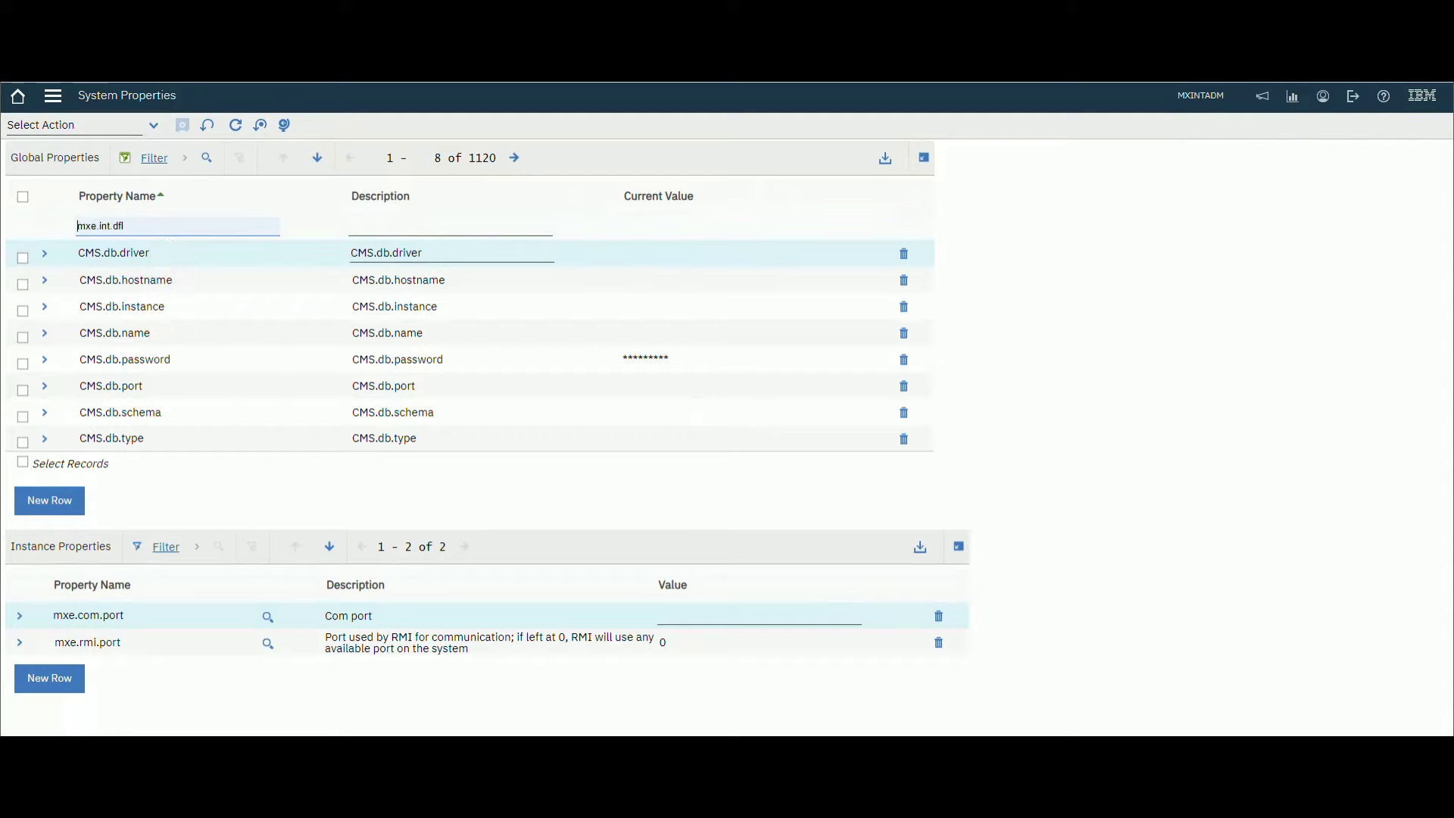
{"action": "key", "text": "Return"}
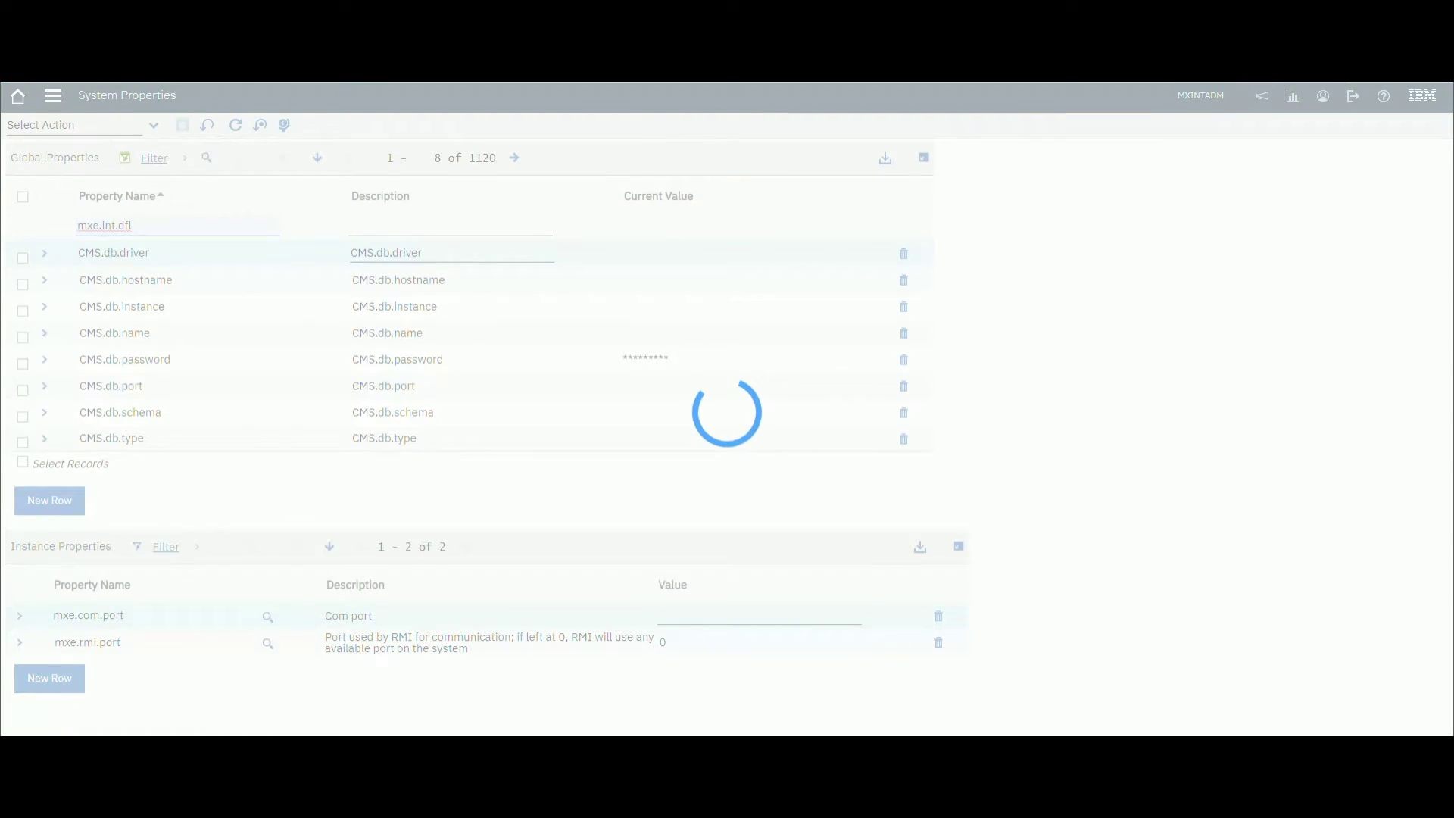
{"action": "left_click", "coordinate": [45, 253]}
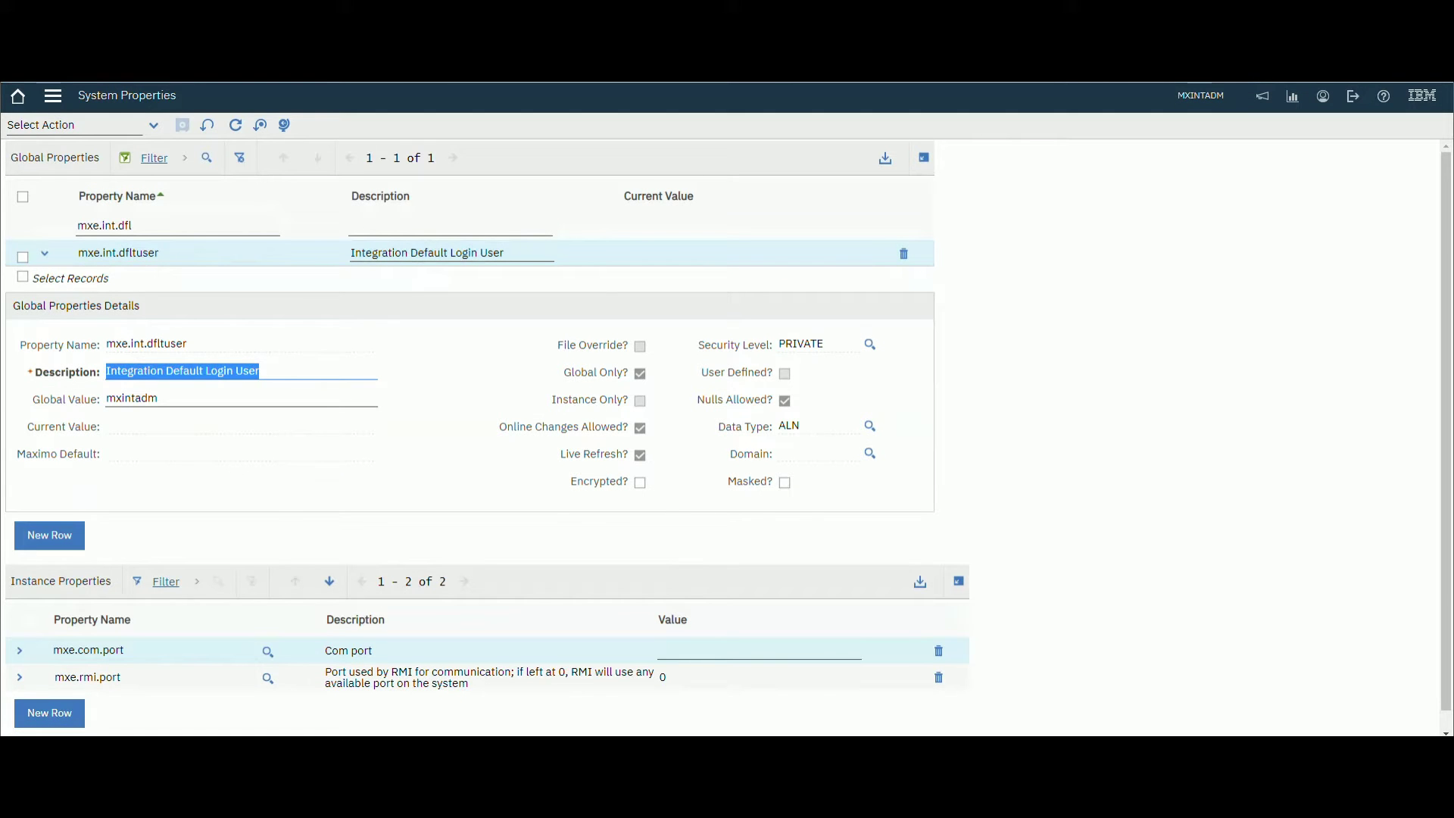
{"action": "key", "text": "Tab"}
Filter the global properties by mxe.int.glo and check the global and current values of the integration global directory
{"action": "left_click", "coordinate": [104, 226]}
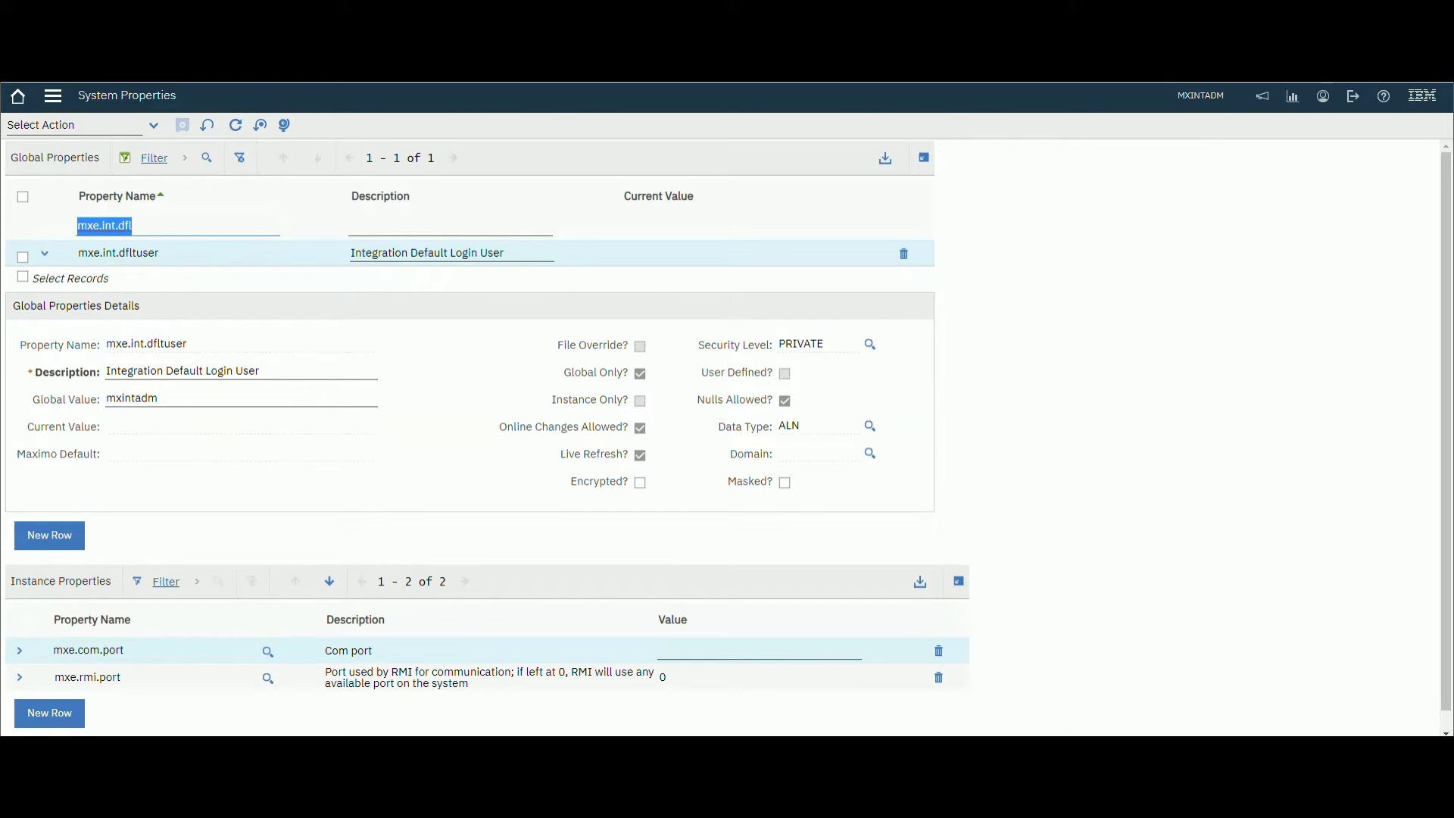
{"action": "left_click", "coordinate": [133, 226]}
{"action": "key", "text": "BackSpace"}
{"action": "key", "text": "BackSpace"}
{"action": "key", "text": "BackSpace"}
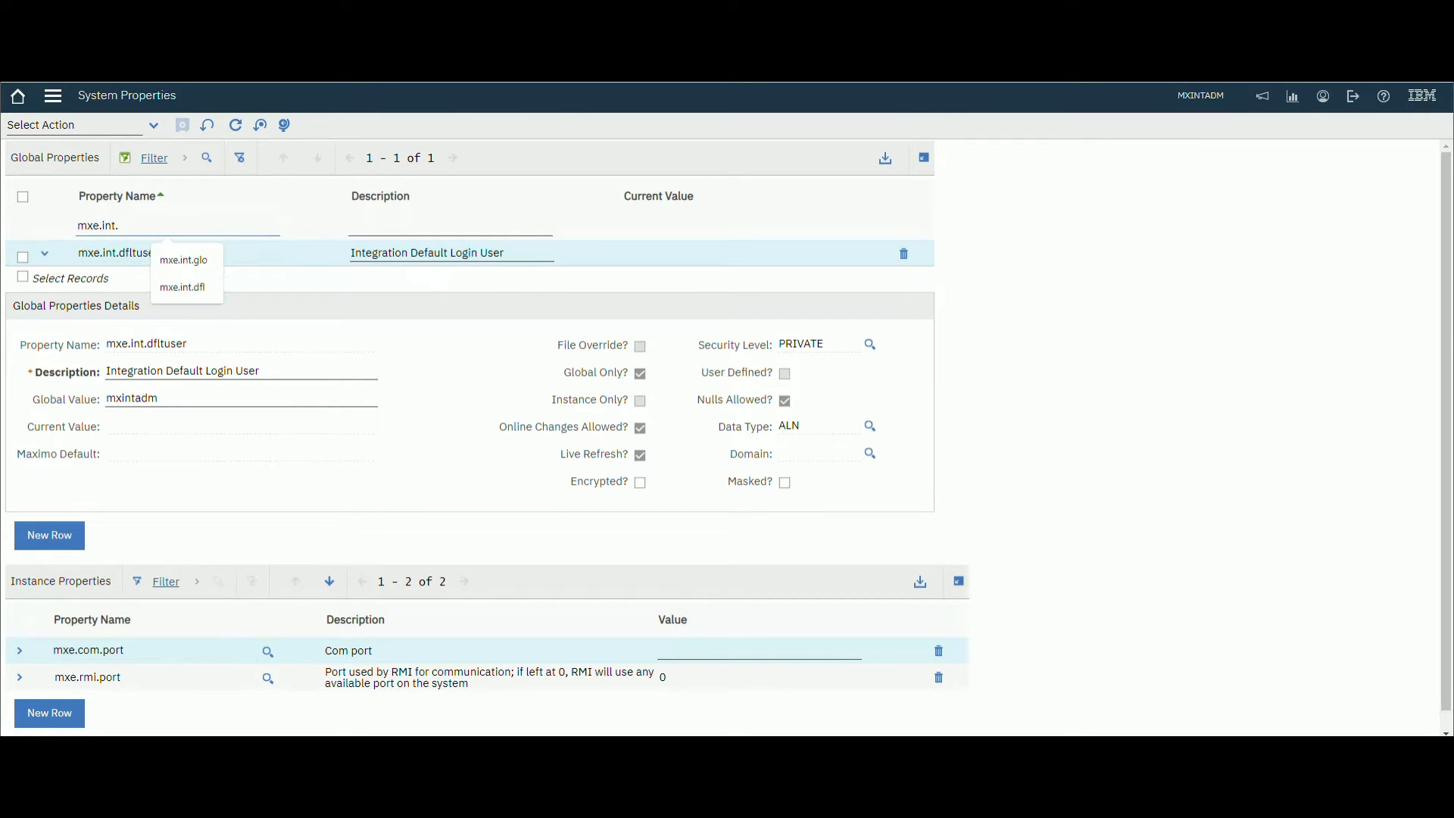
{"action": "key", "text": "Down"}
{"action": "key", "text": "Return"}
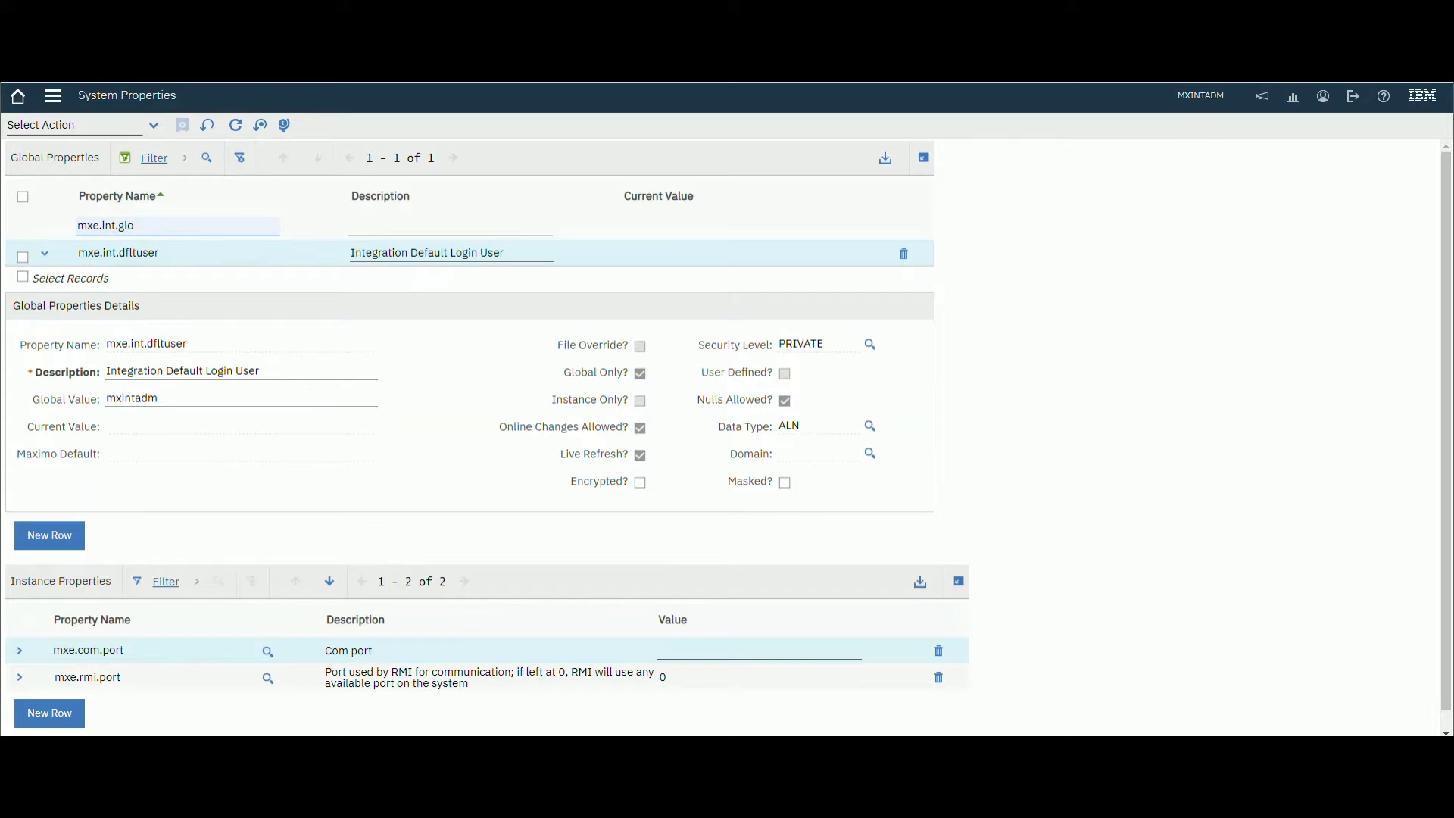
{"action": "key", "text": "Return"}
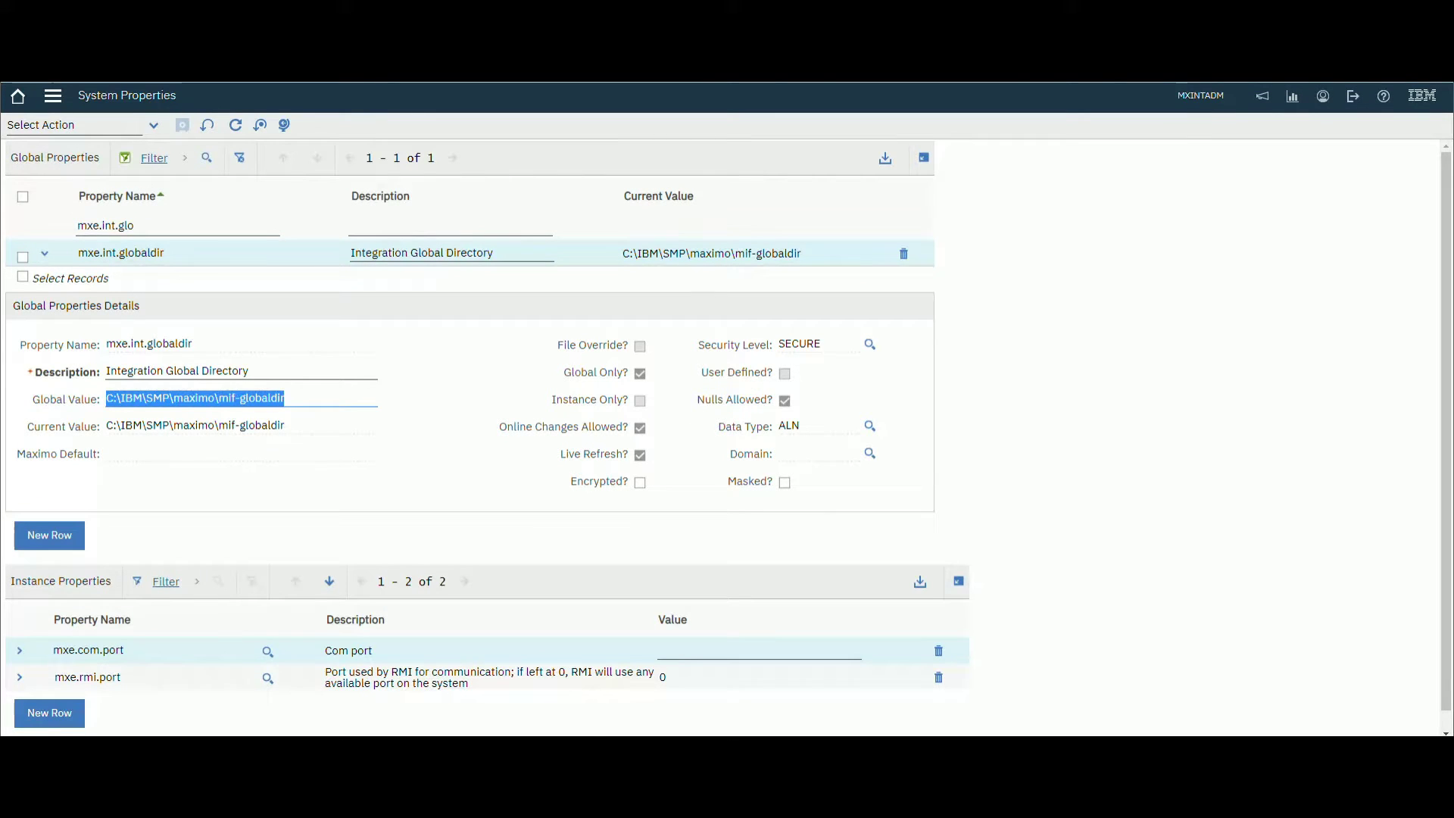
{"action": "left_click", "coordinate": [195, 425]}
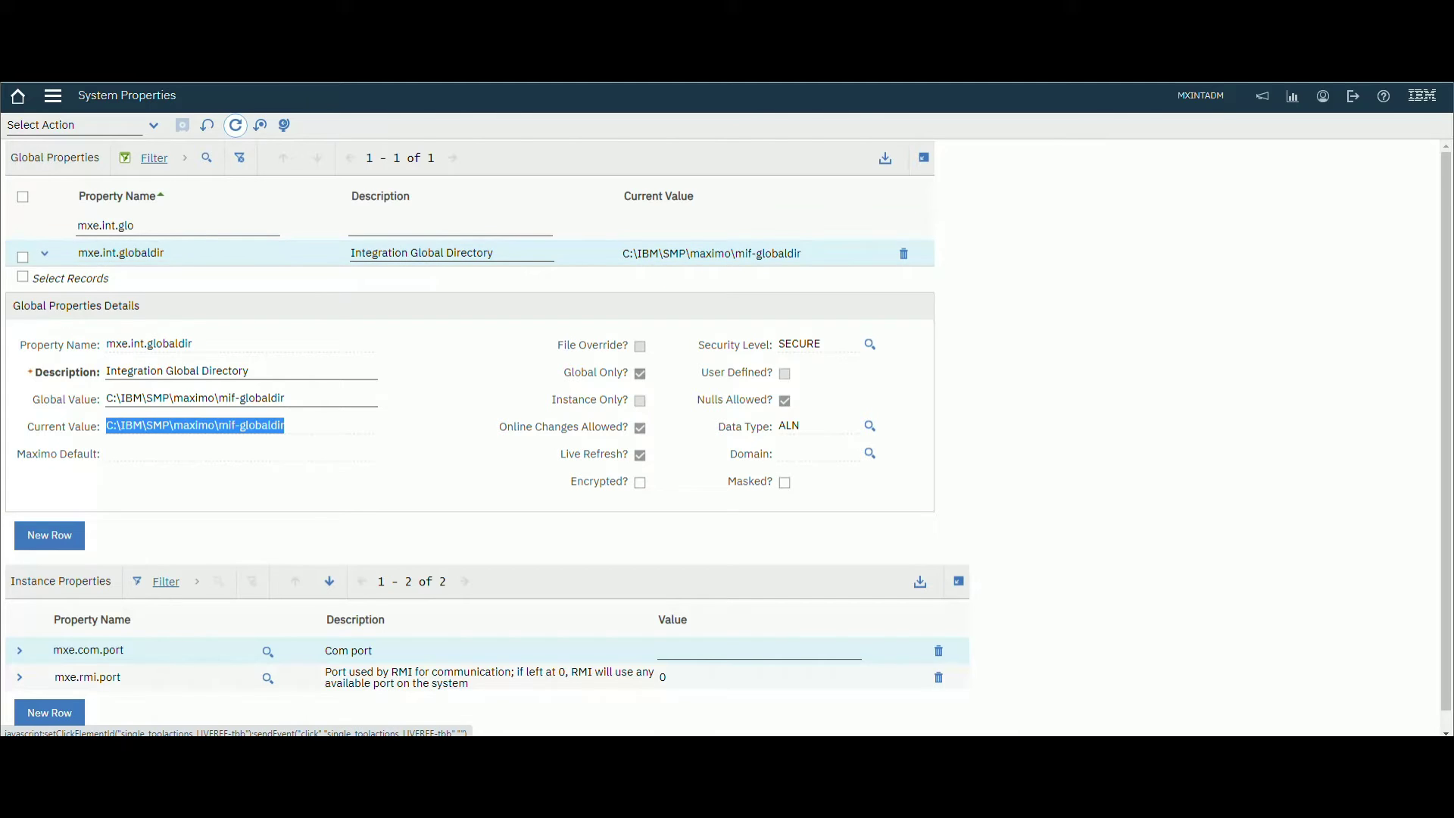
Open the Cron Task Setup application from the platform configuration applications
{"action": "left_click", "coordinate": [53, 96]}
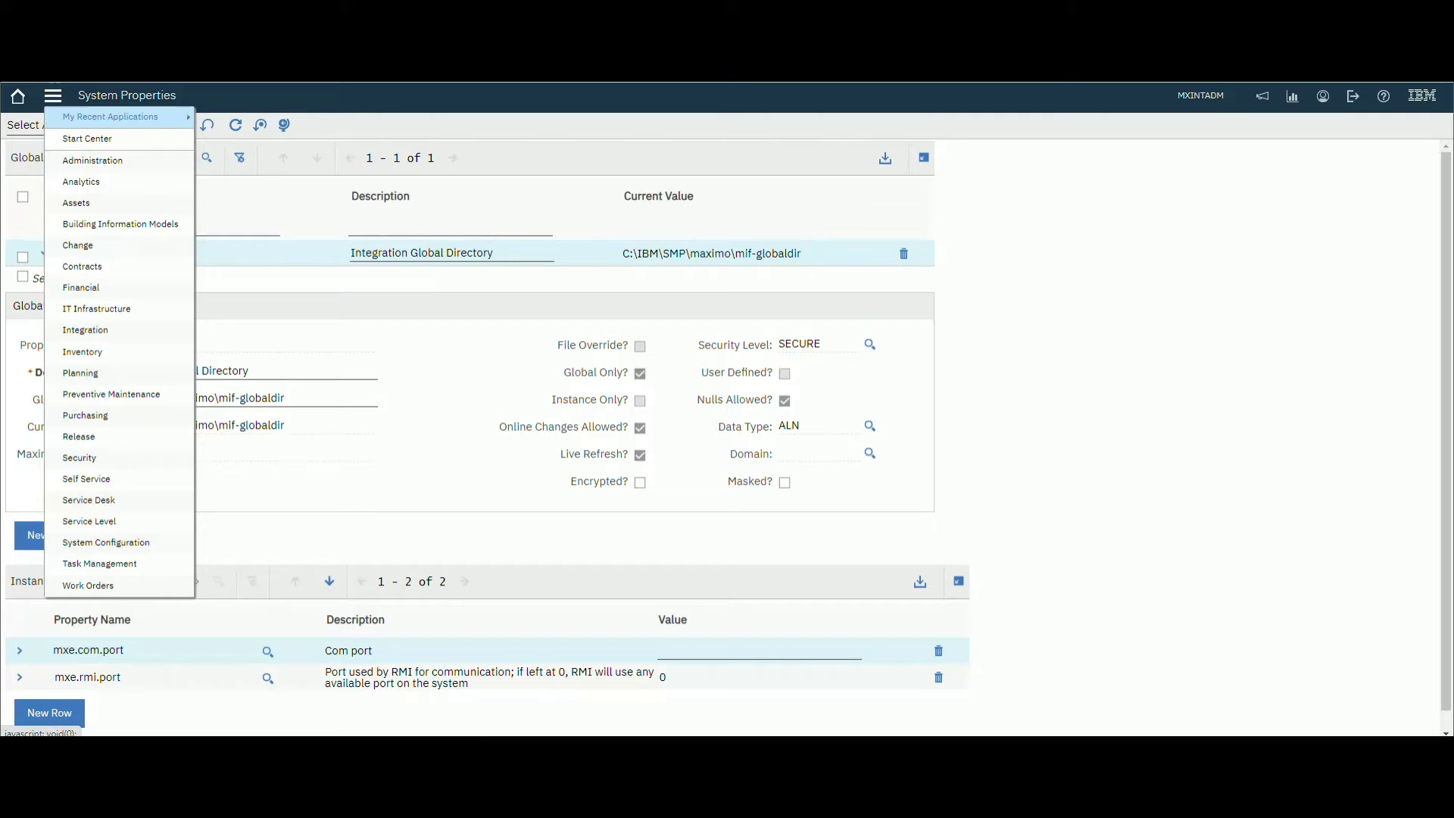
{"action": "mouse_move", "coordinate": [114, 372]}
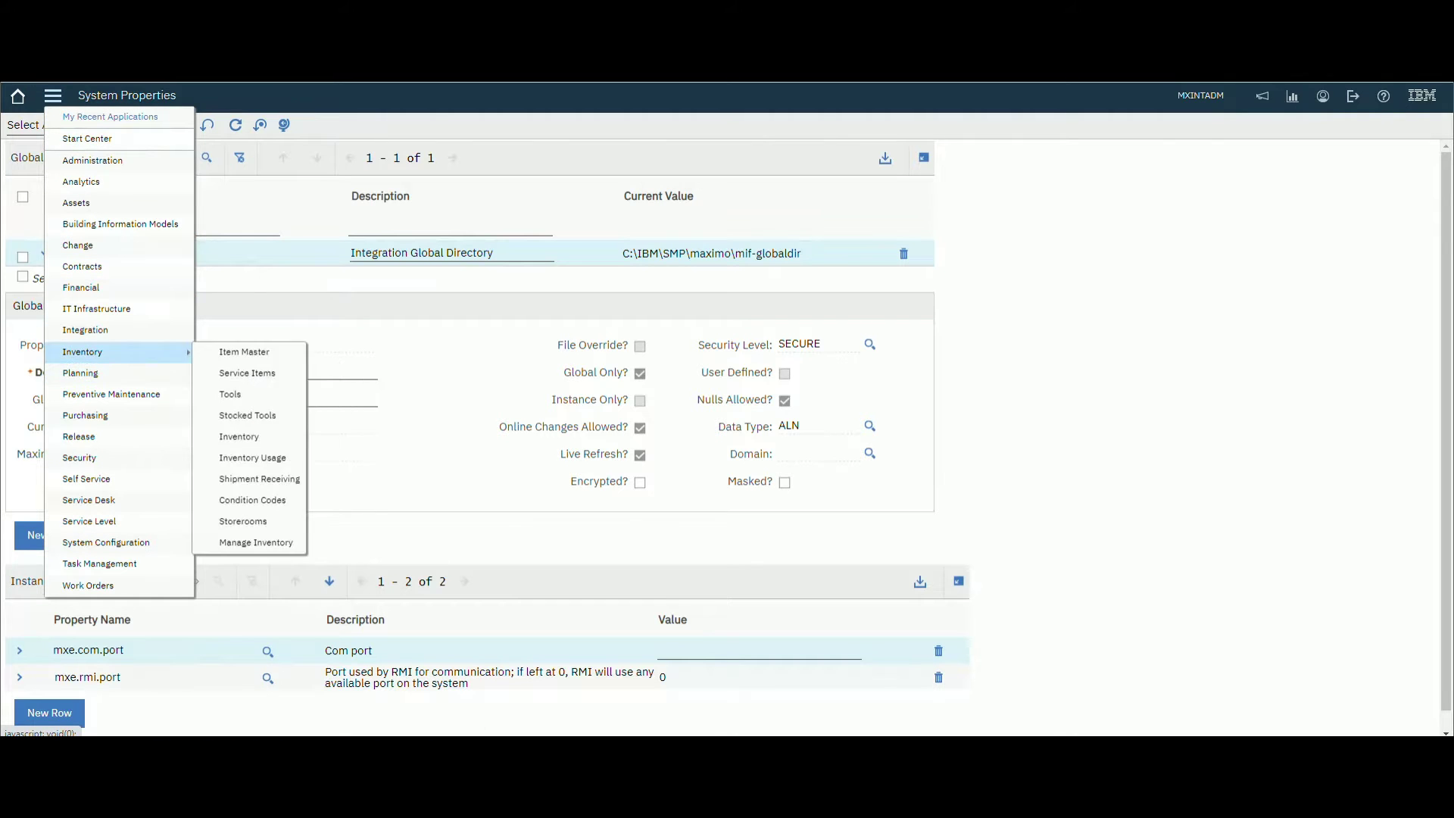
{"action": "mouse_move", "coordinate": [113, 542]}
{"action": "mouse_move", "coordinate": [265, 542]}
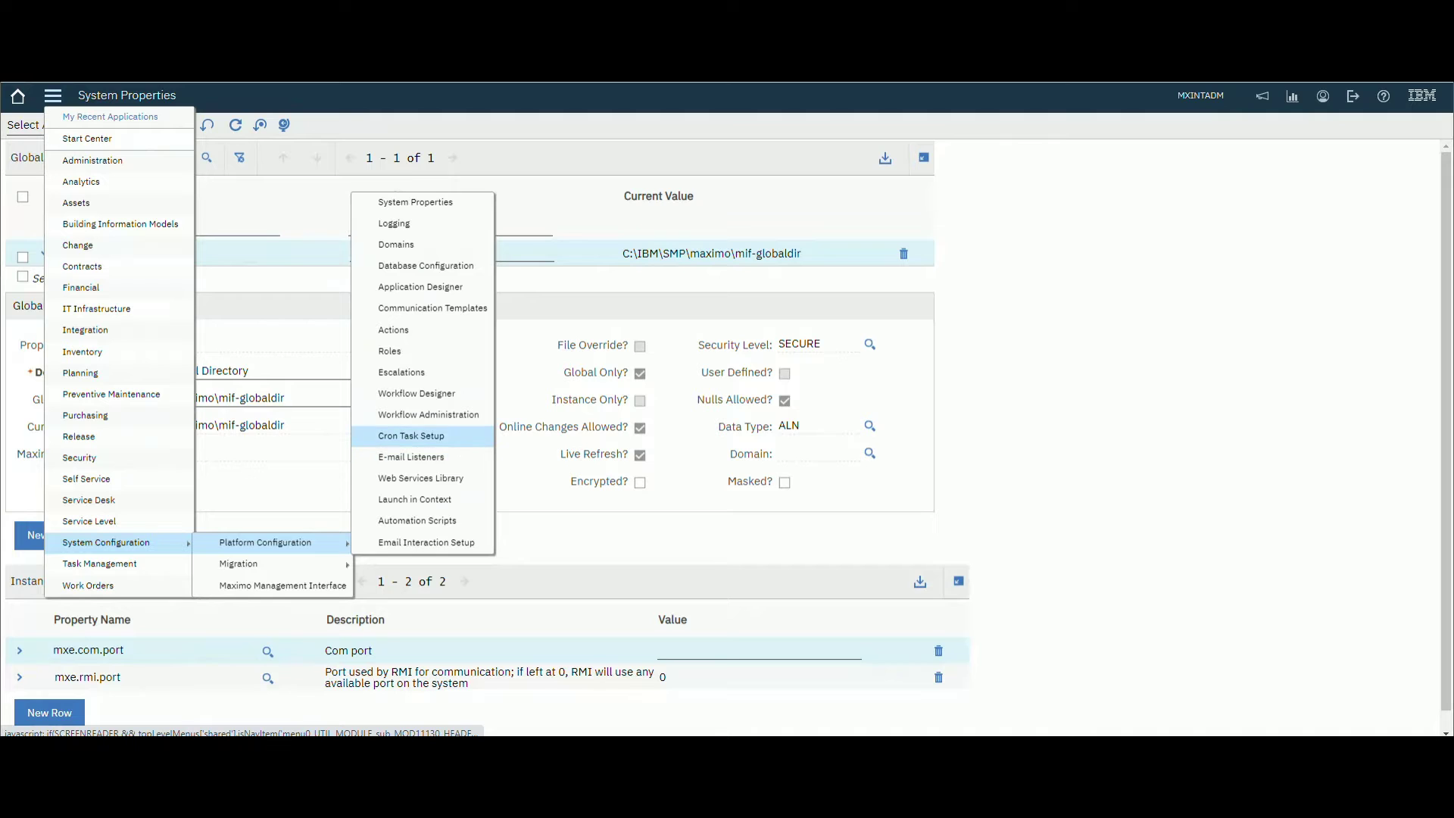
{"action": "left_click", "coordinate": [411, 435]}
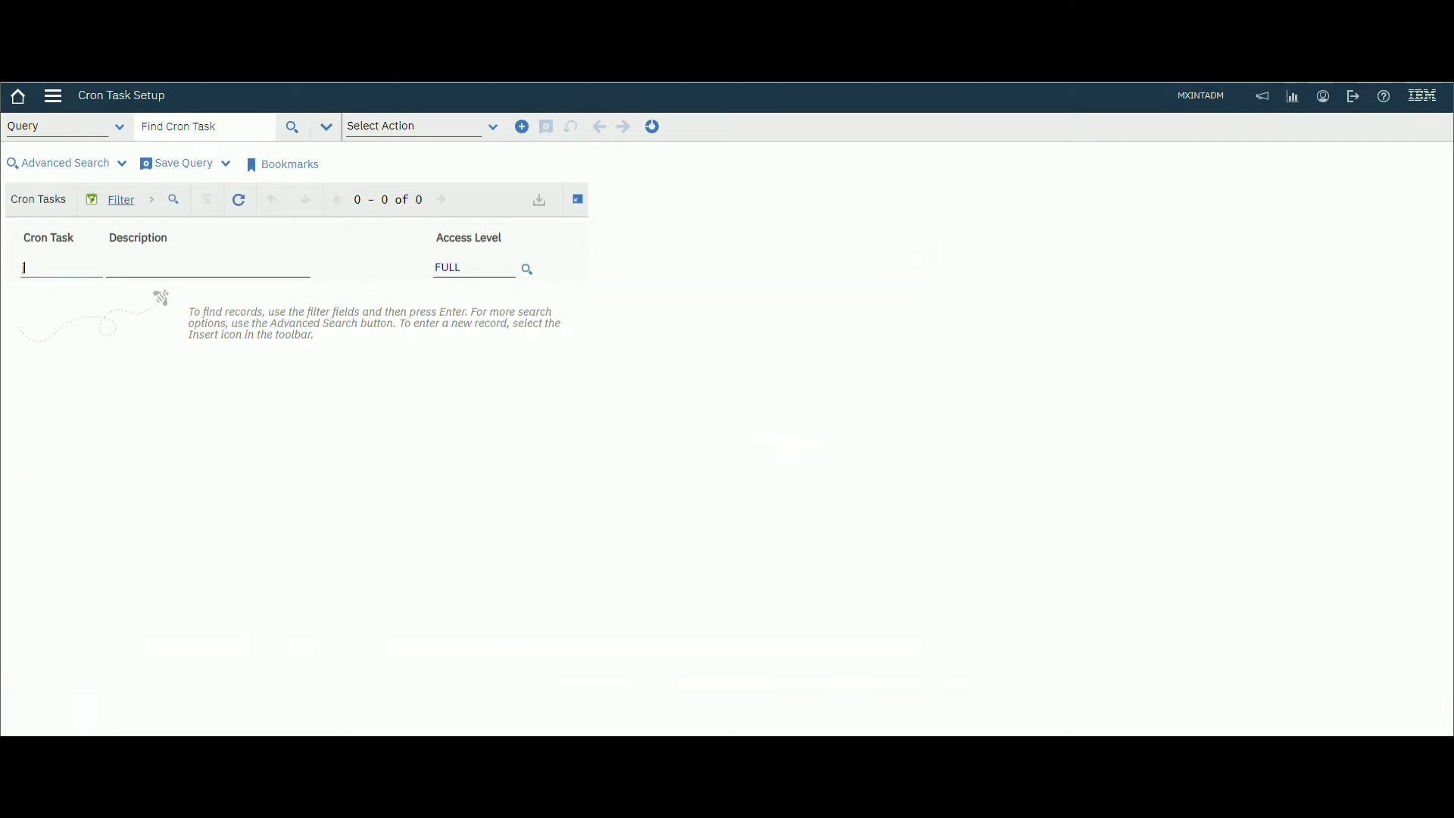
Search the cron tasks for jms and open the JMSQSEQCONSUMER record
{"action": "type", "text": "jms"}
{"action": "key", "text": "Return"}
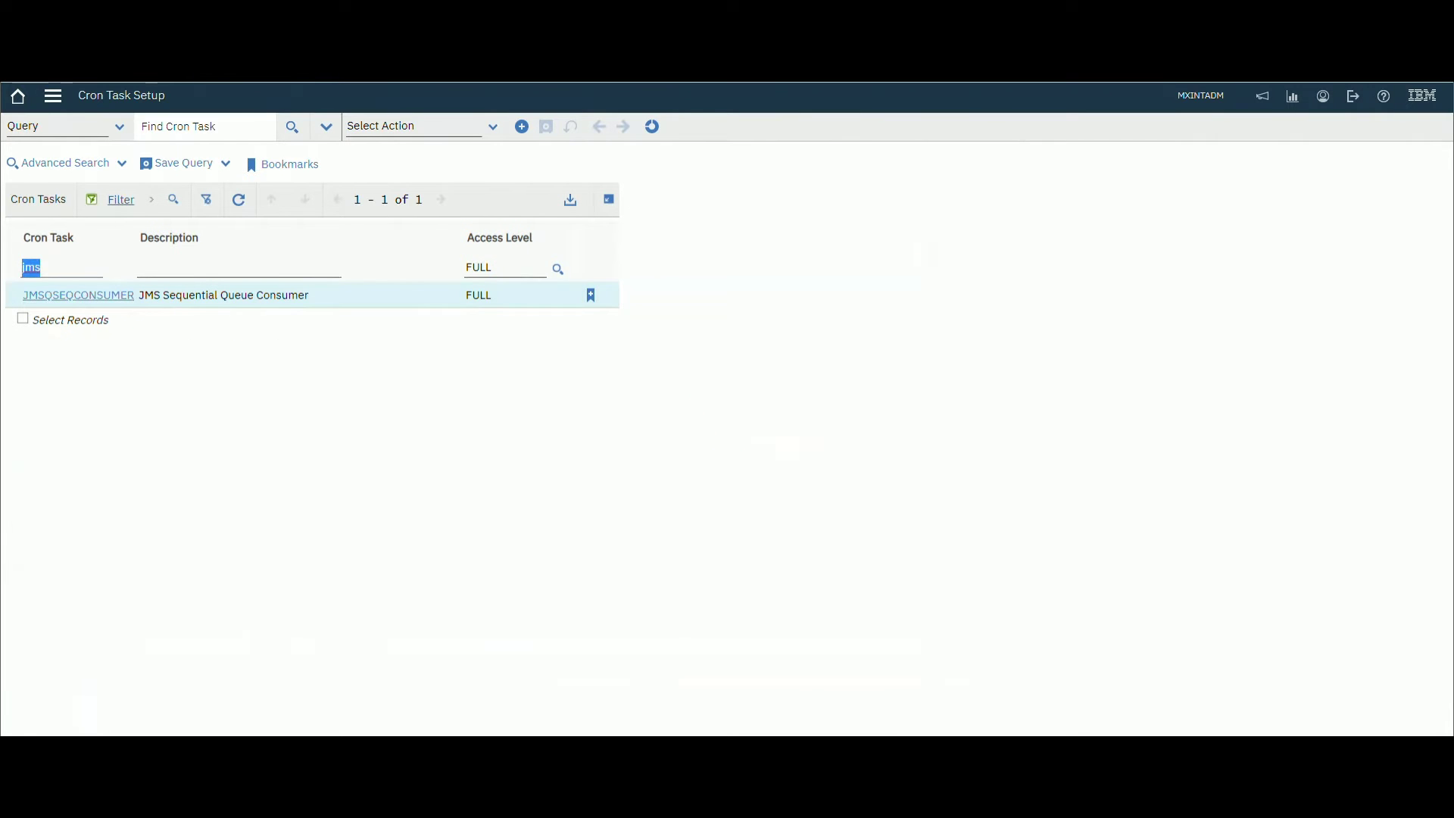
{"action": "left_click", "coordinate": [78, 295]}
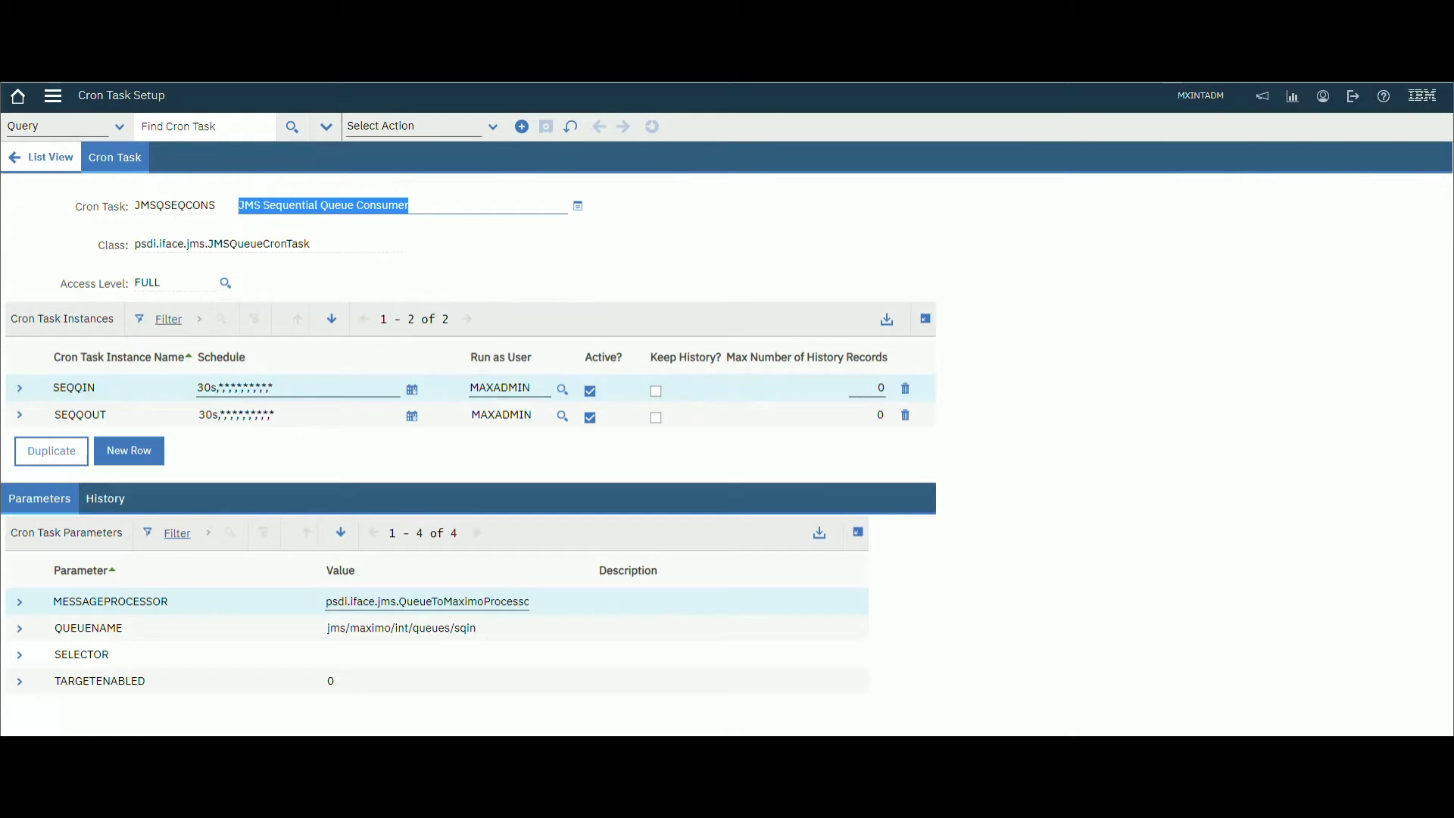
Examine the details of the SEQQIN and SEQQOUT cron task instances, including schedule, run-as user and active status
{"action": "left_click", "coordinate": [20, 389]}
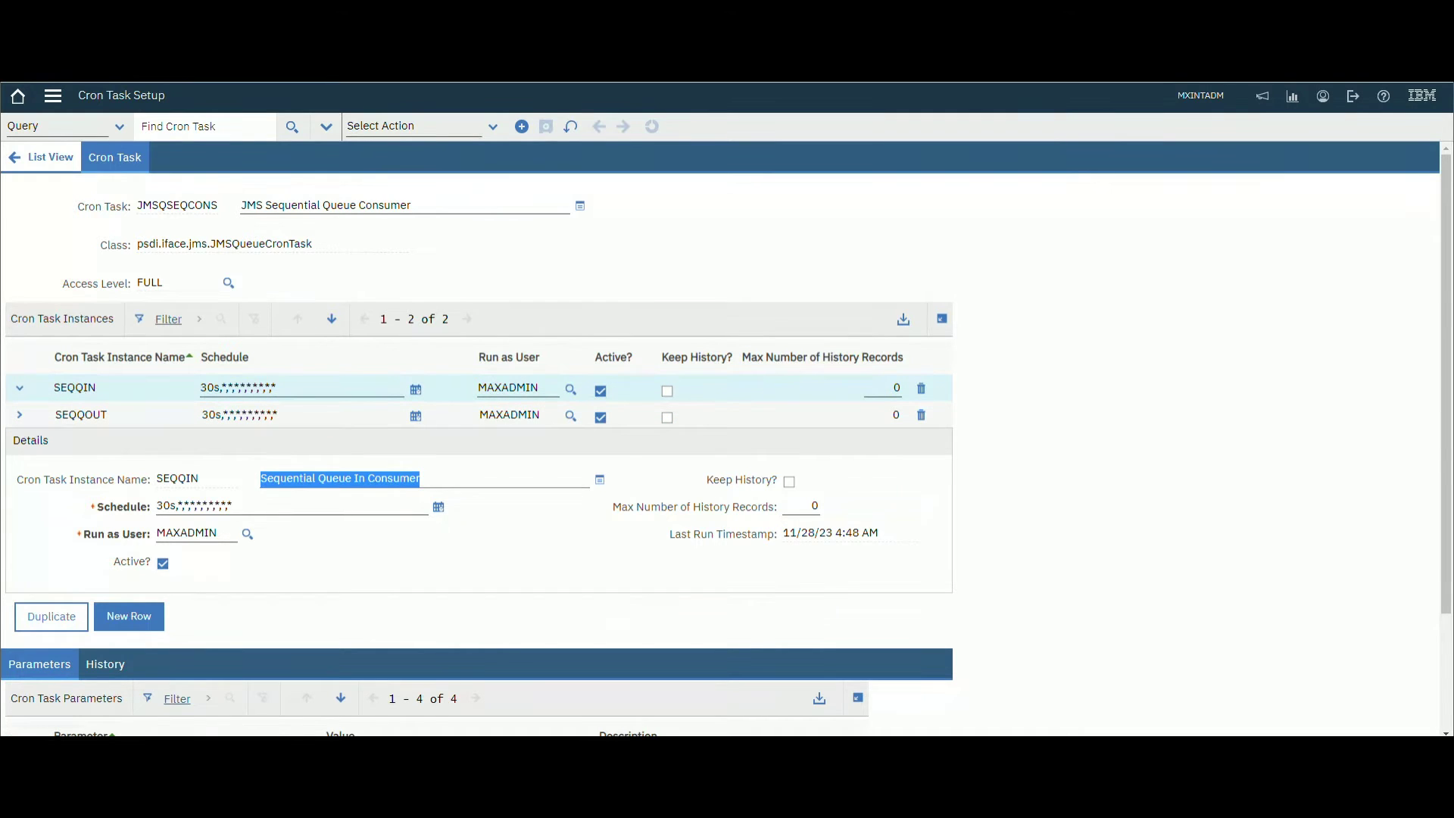
{"action": "left_click", "coordinate": [20, 388]}
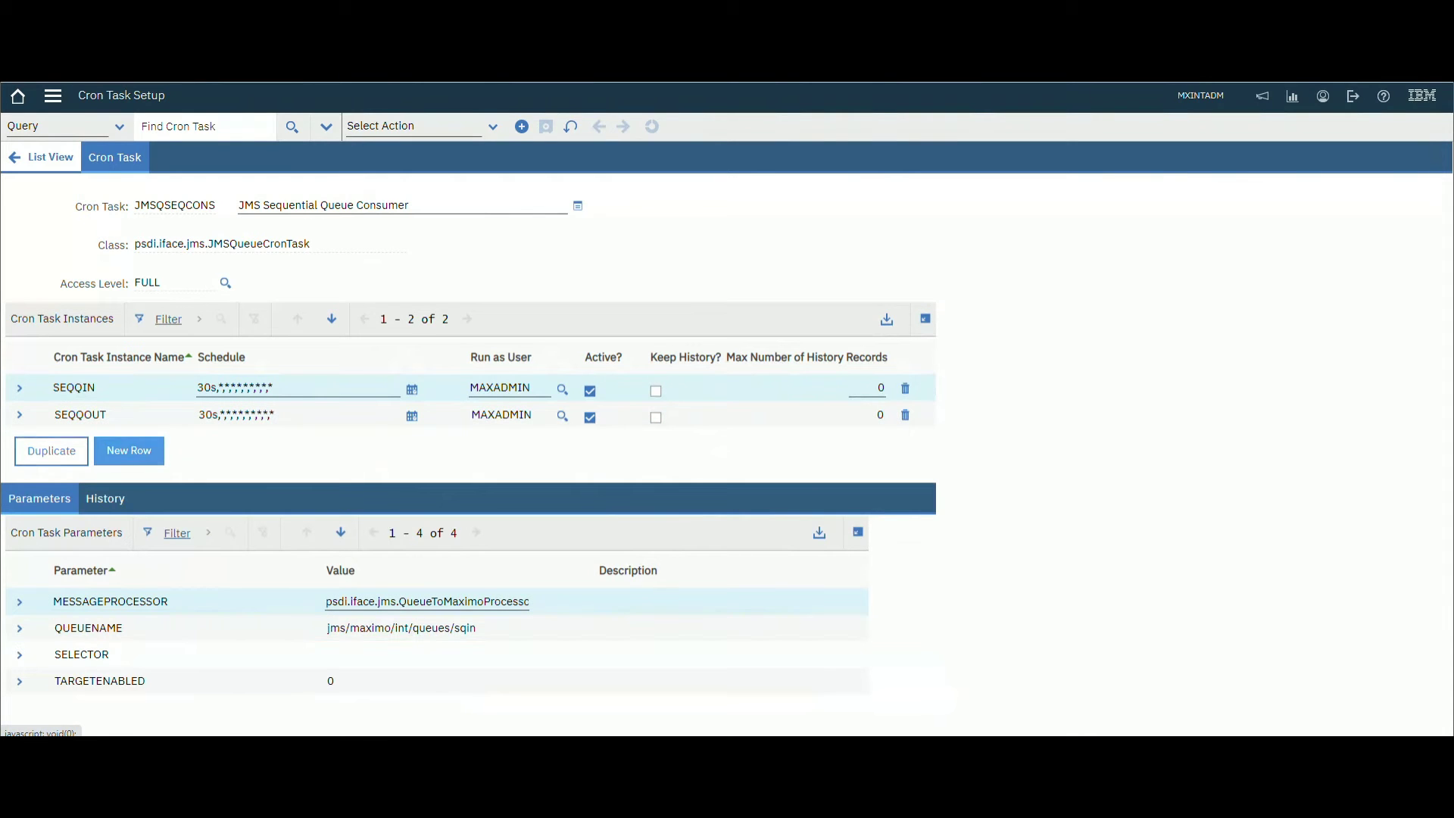
{"action": "left_click", "coordinate": [20, 415]}
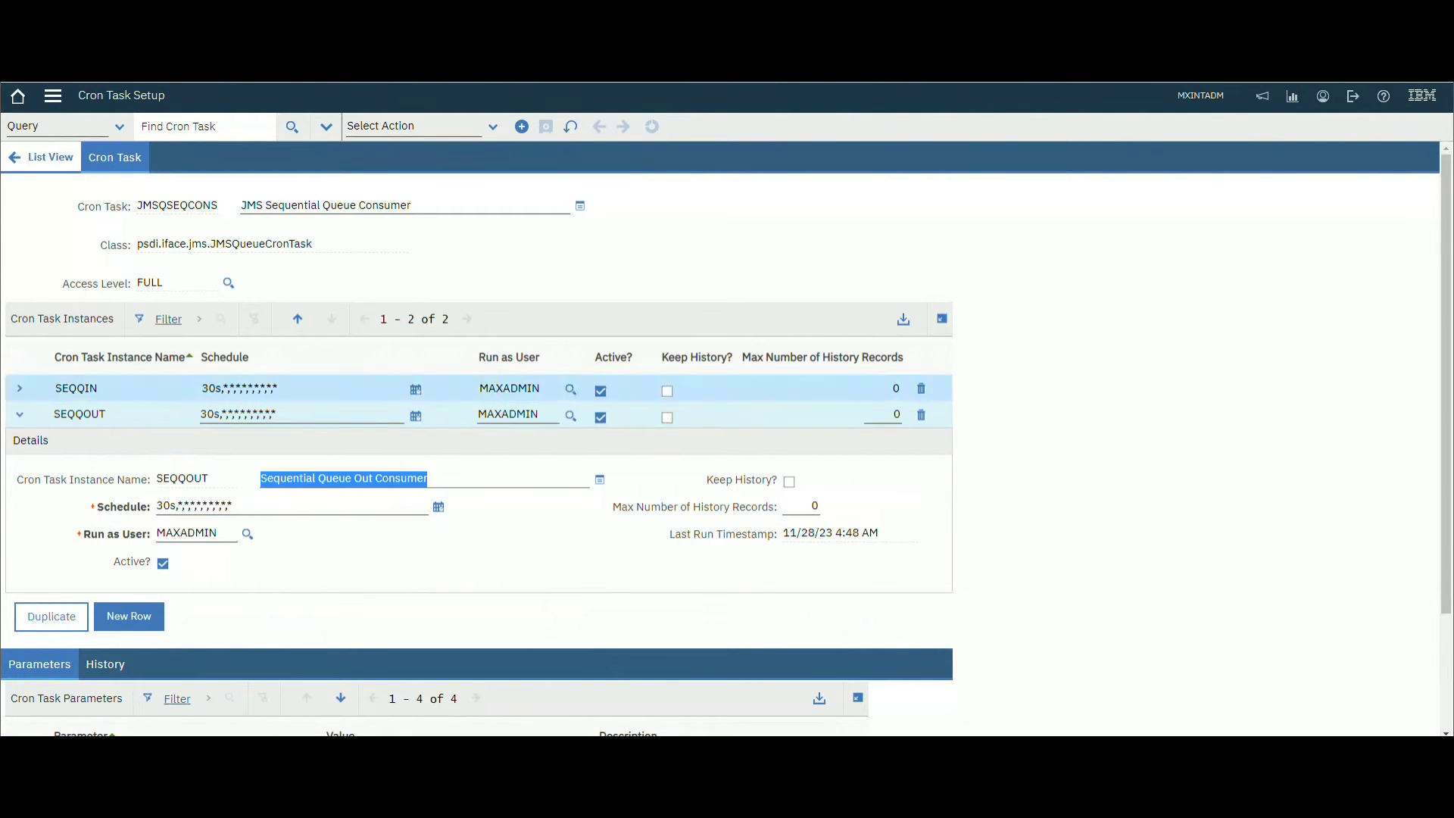
Submit a reload request for the JMS sequential queue consumer cron task
{"action": "left_click", "coordinate": [453, 126]}
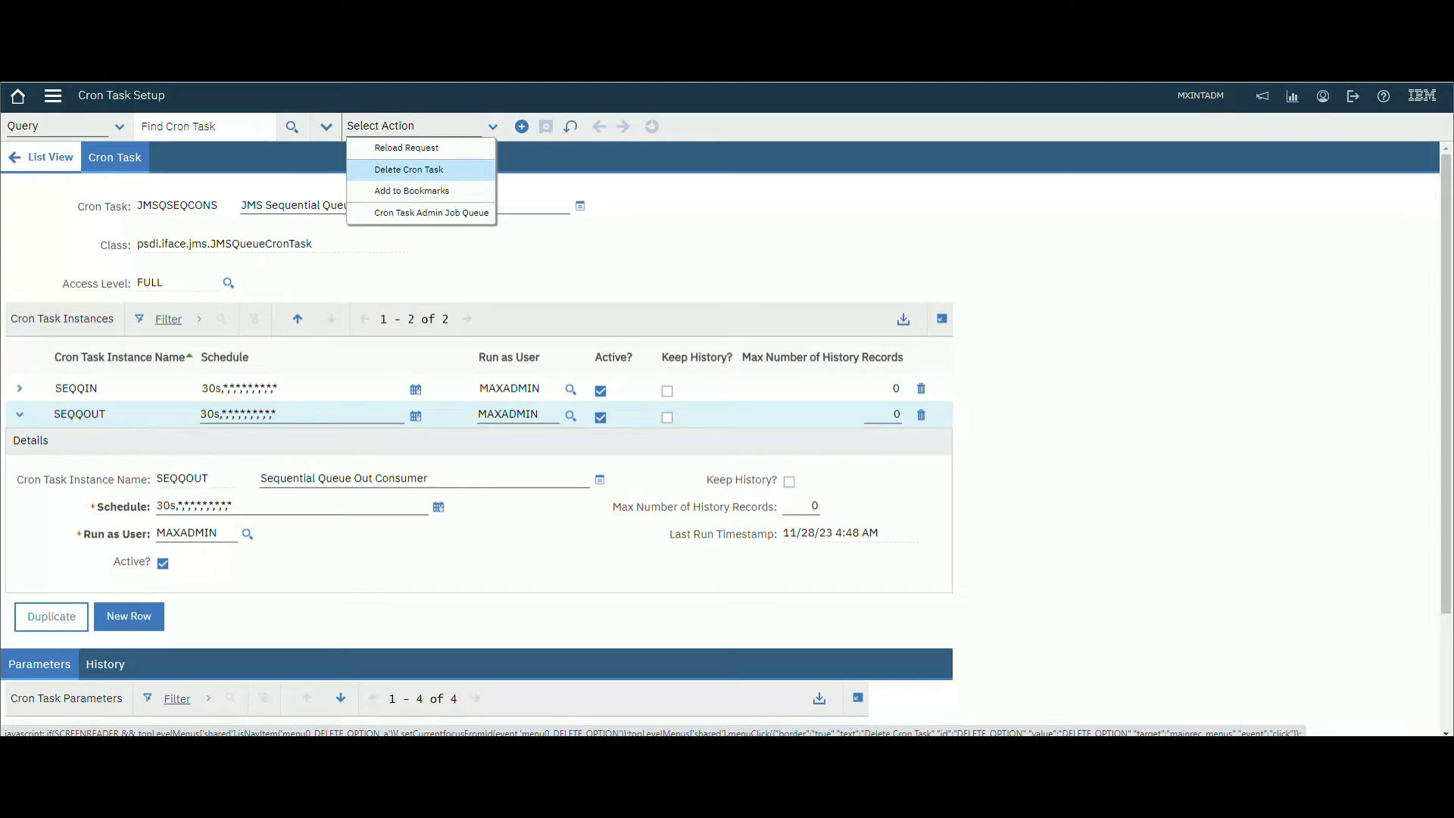
{"action": "left_click", "coordinate": [406, 148]}
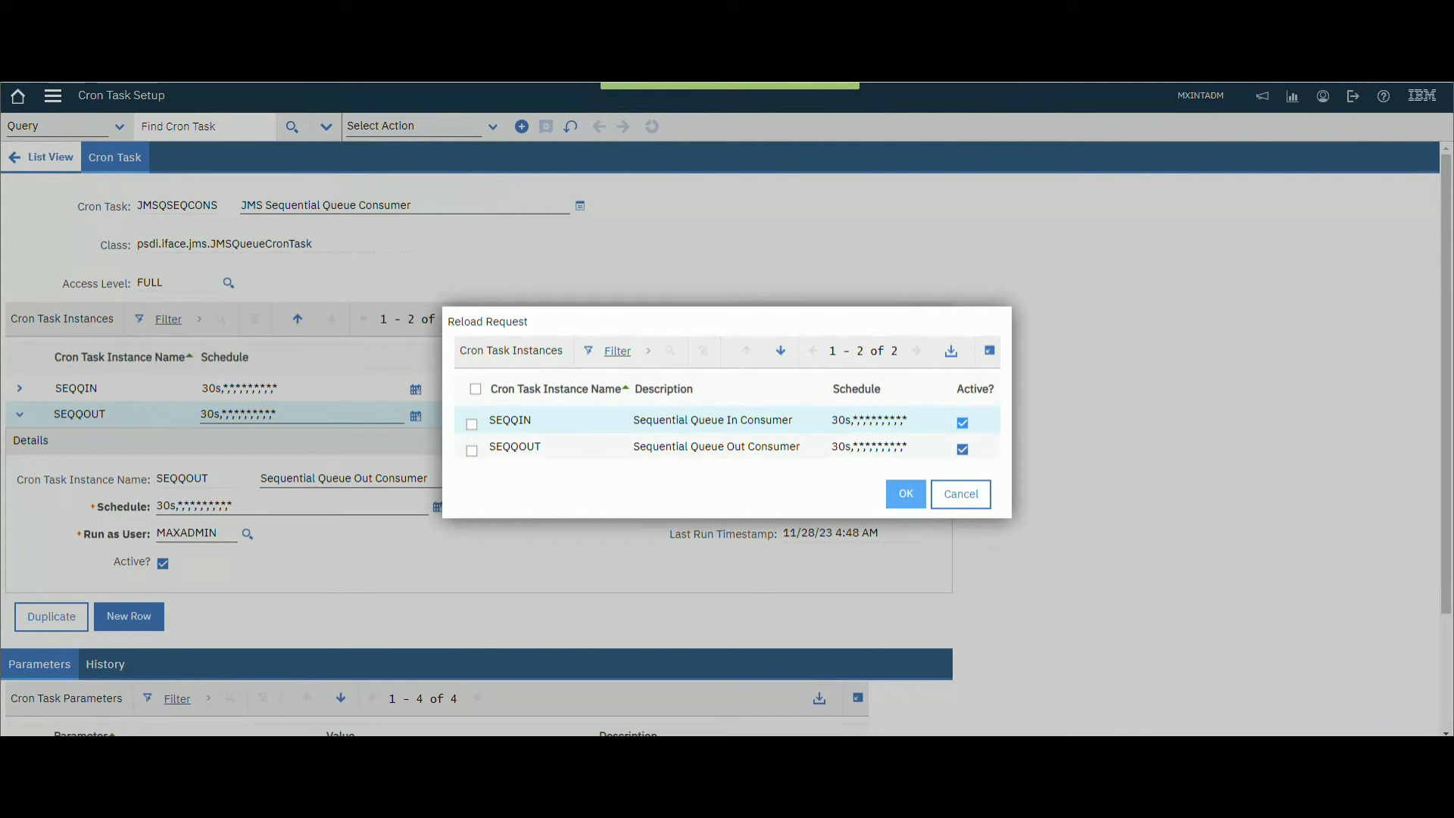
{"action": "left_click", "coordinate": [906, 494]}
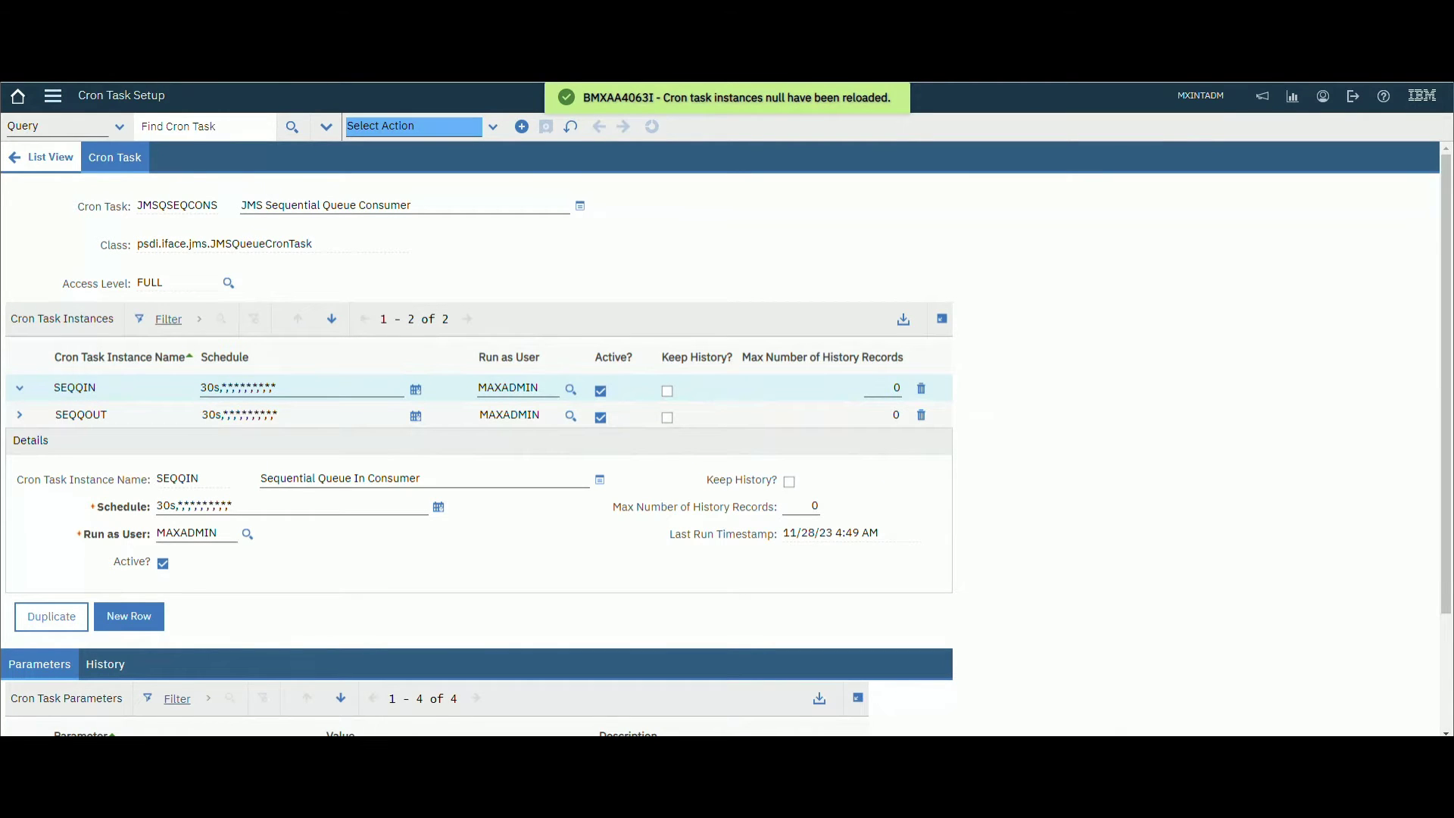
Open the External Systems application from the integration applications
{"action": "left_click", "coordinate": [53, 96]}
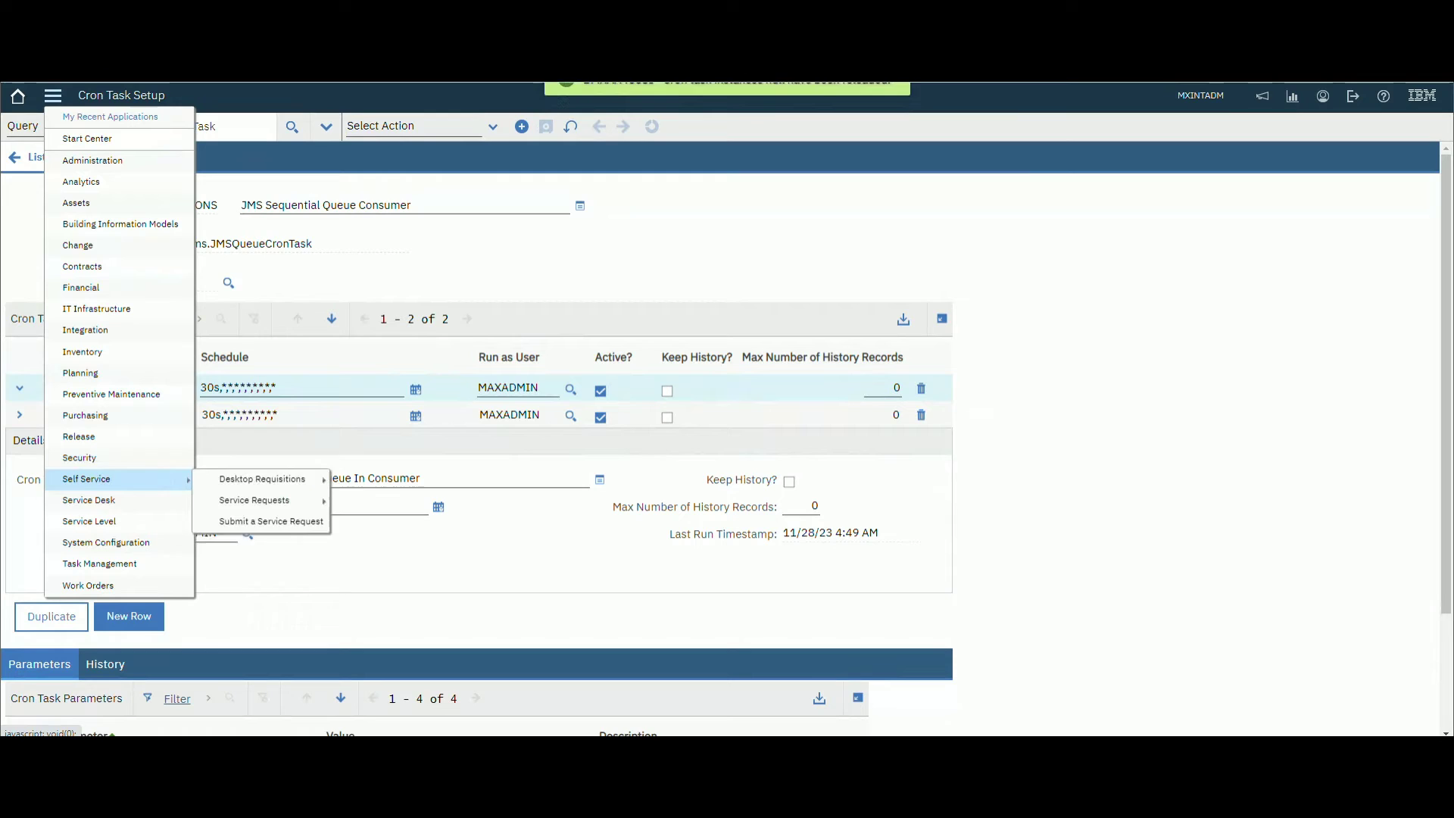
{"action": "mouse_move", "coordinate": [106, 542]}
{"action": "mouse_move", "coordinate": [114, 330]}
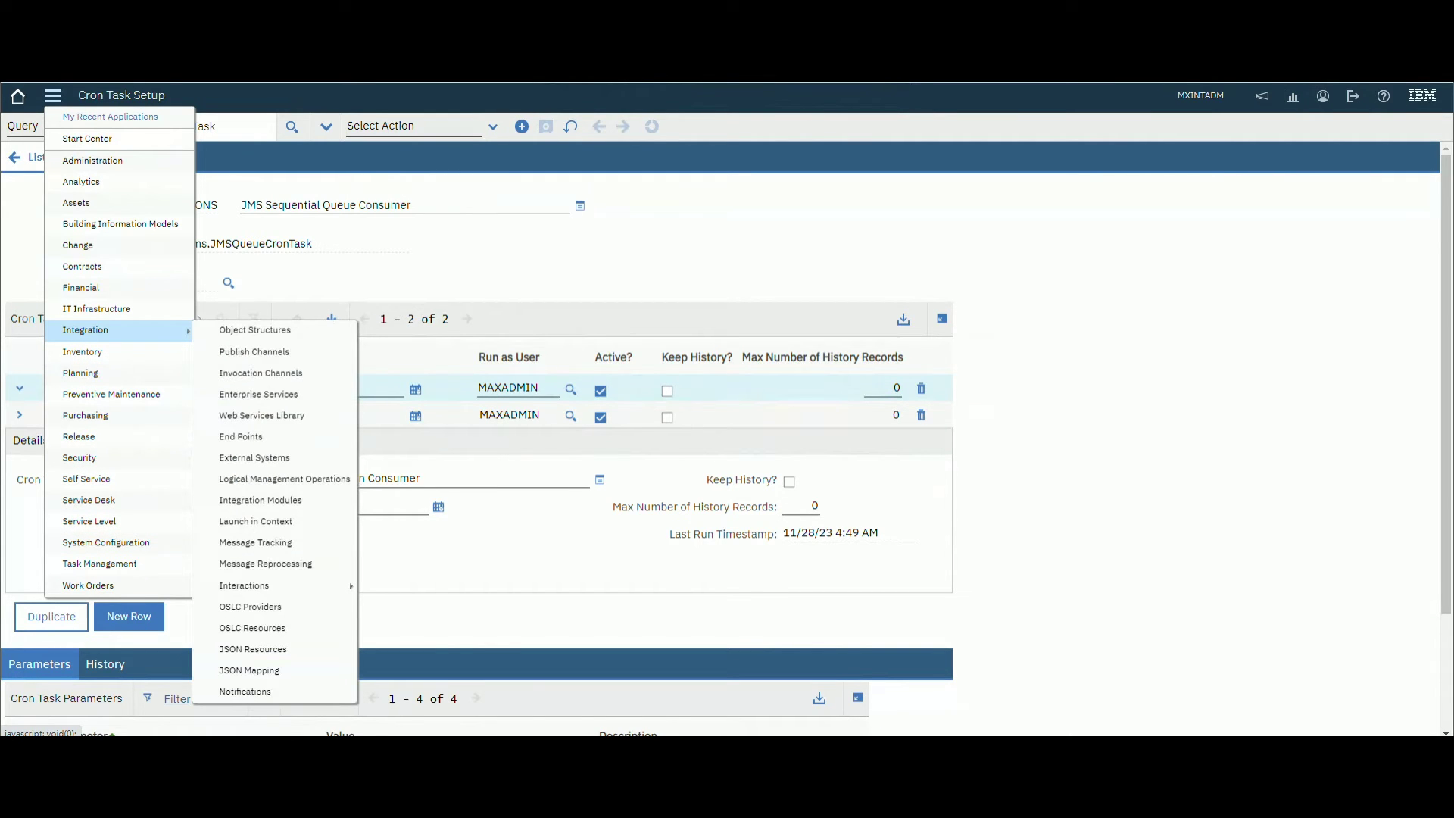
{"action": "left_click", "coordinate": [254, 457]}
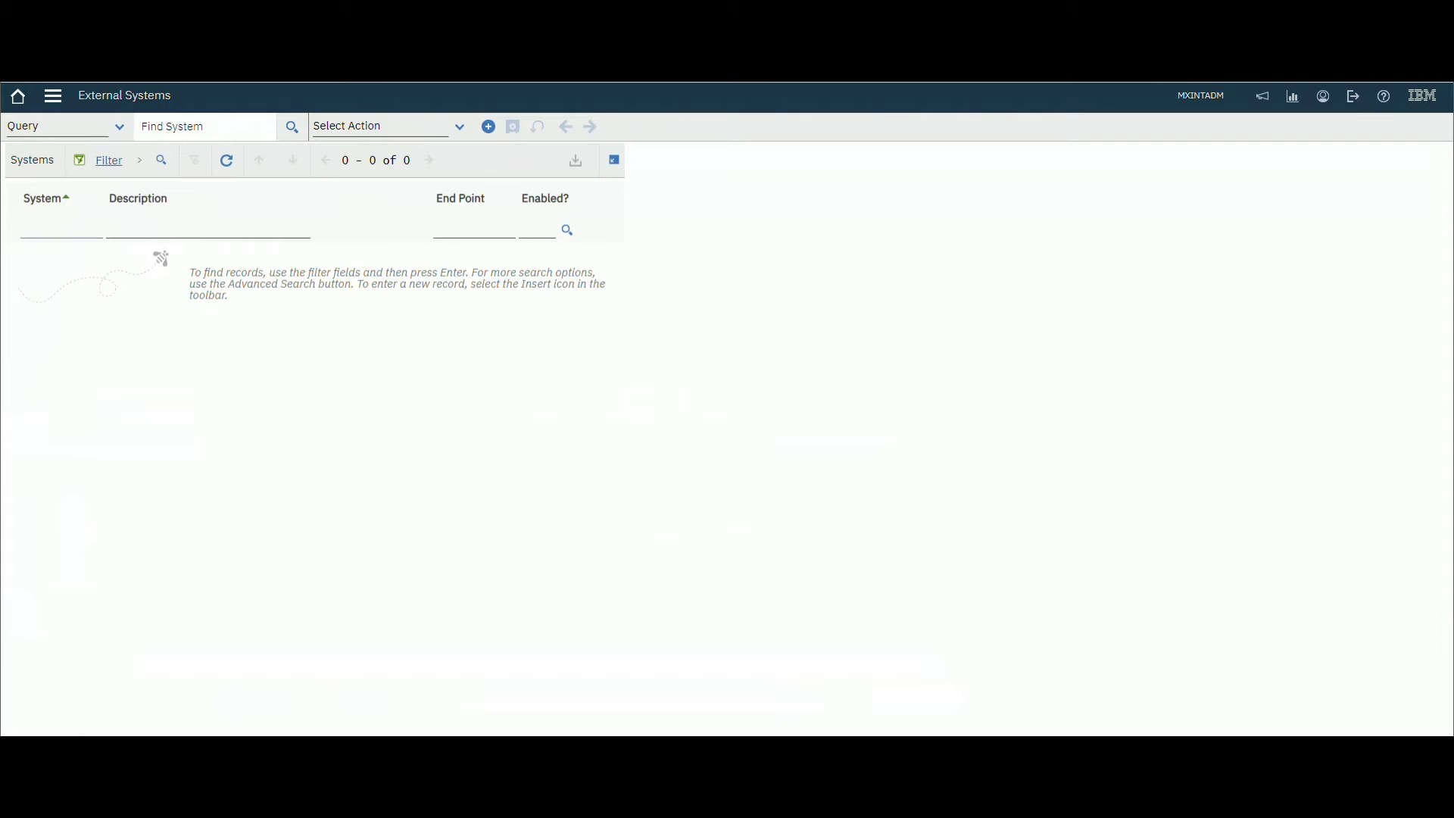
List all external systems and open the publish channels of EXTSYS1
{"action": "key", "text": "Return"}
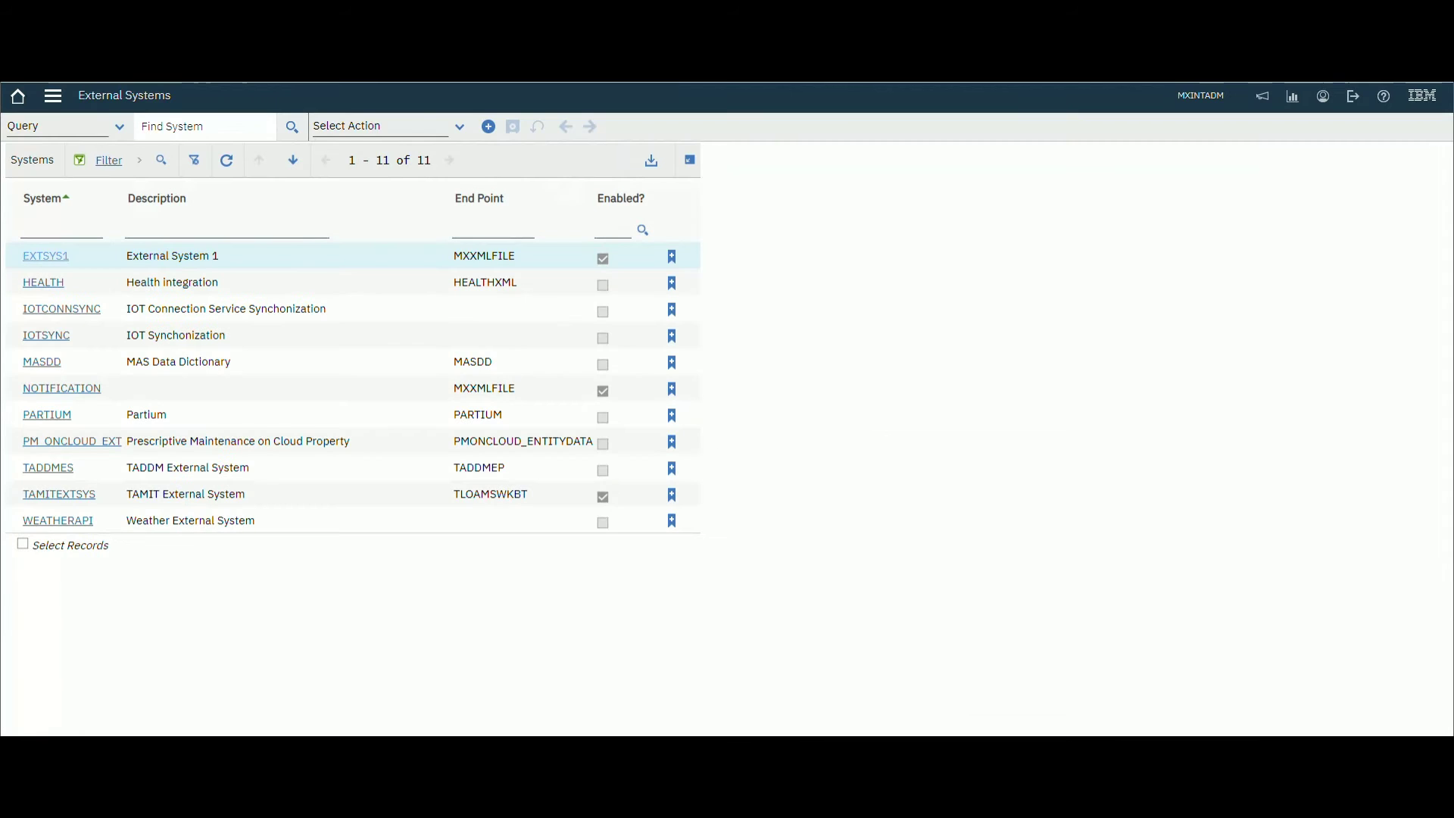
{"action": "left_click", "coordinate": [46, 255]}
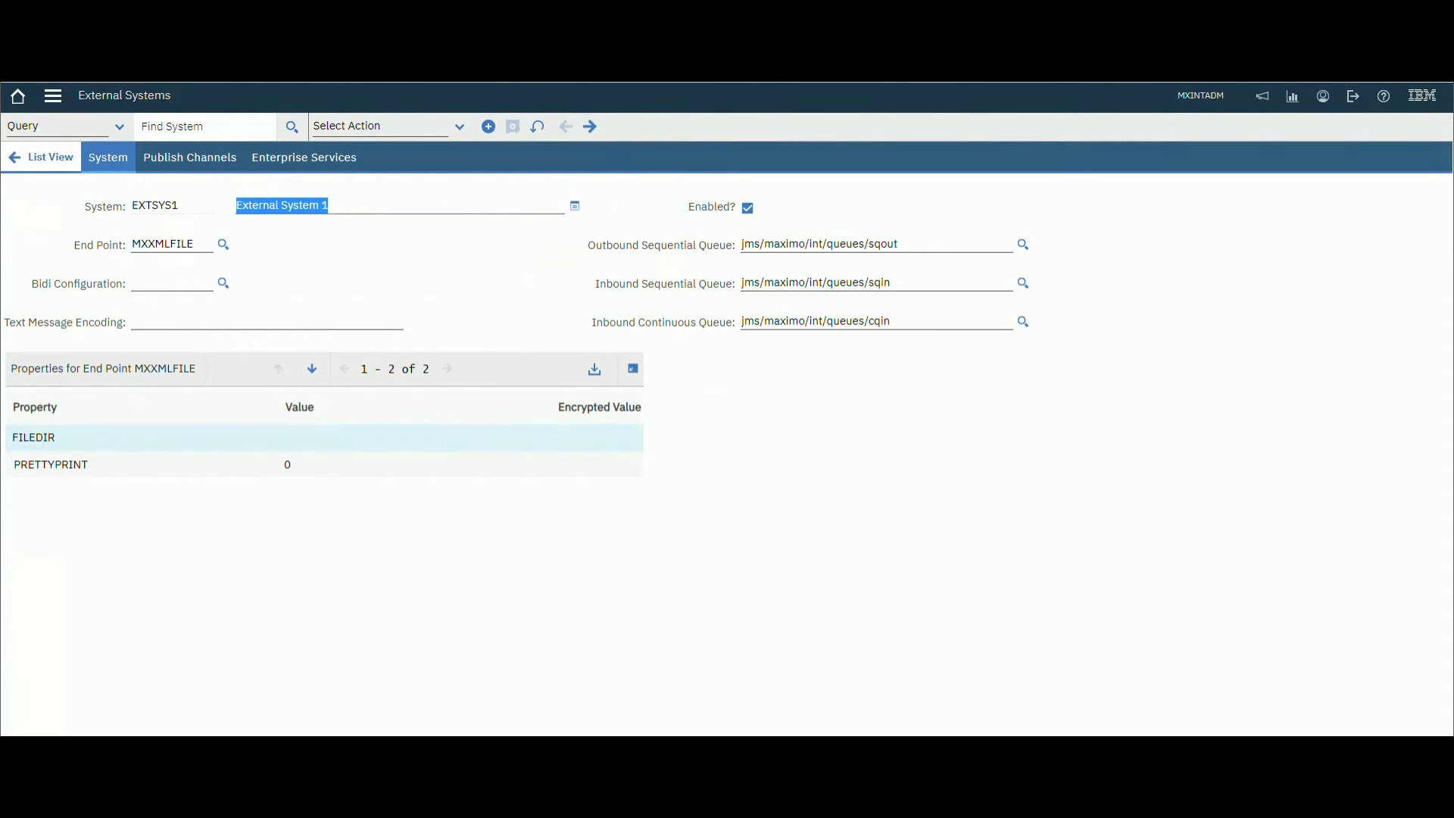
{"action": "left_click", "coordinate": [190, 158]}
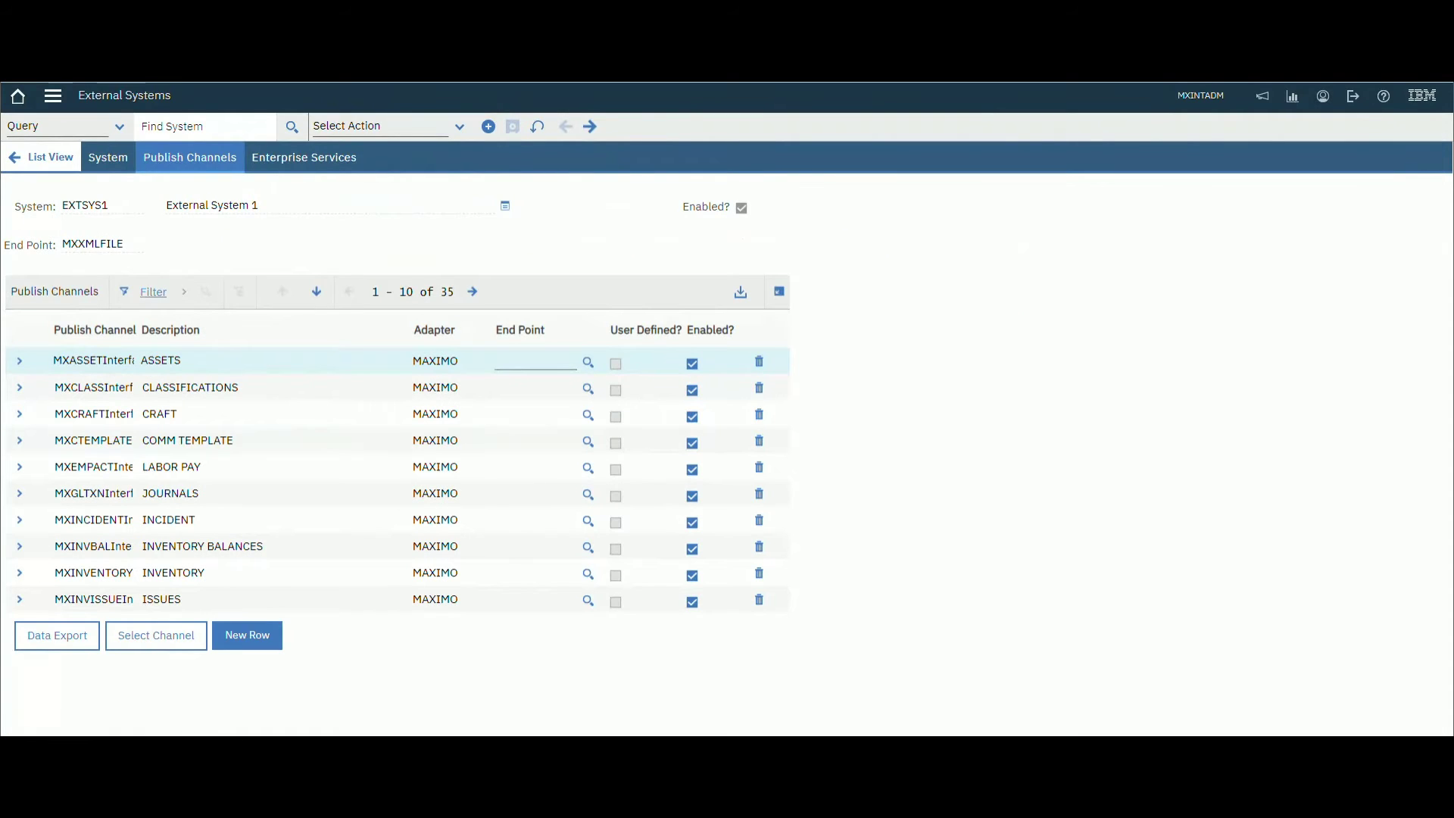
Filter the publish channels of EXTSYS1 by the name MXpersonin
{"action": "left_click", "coordinate": [153, 292]}
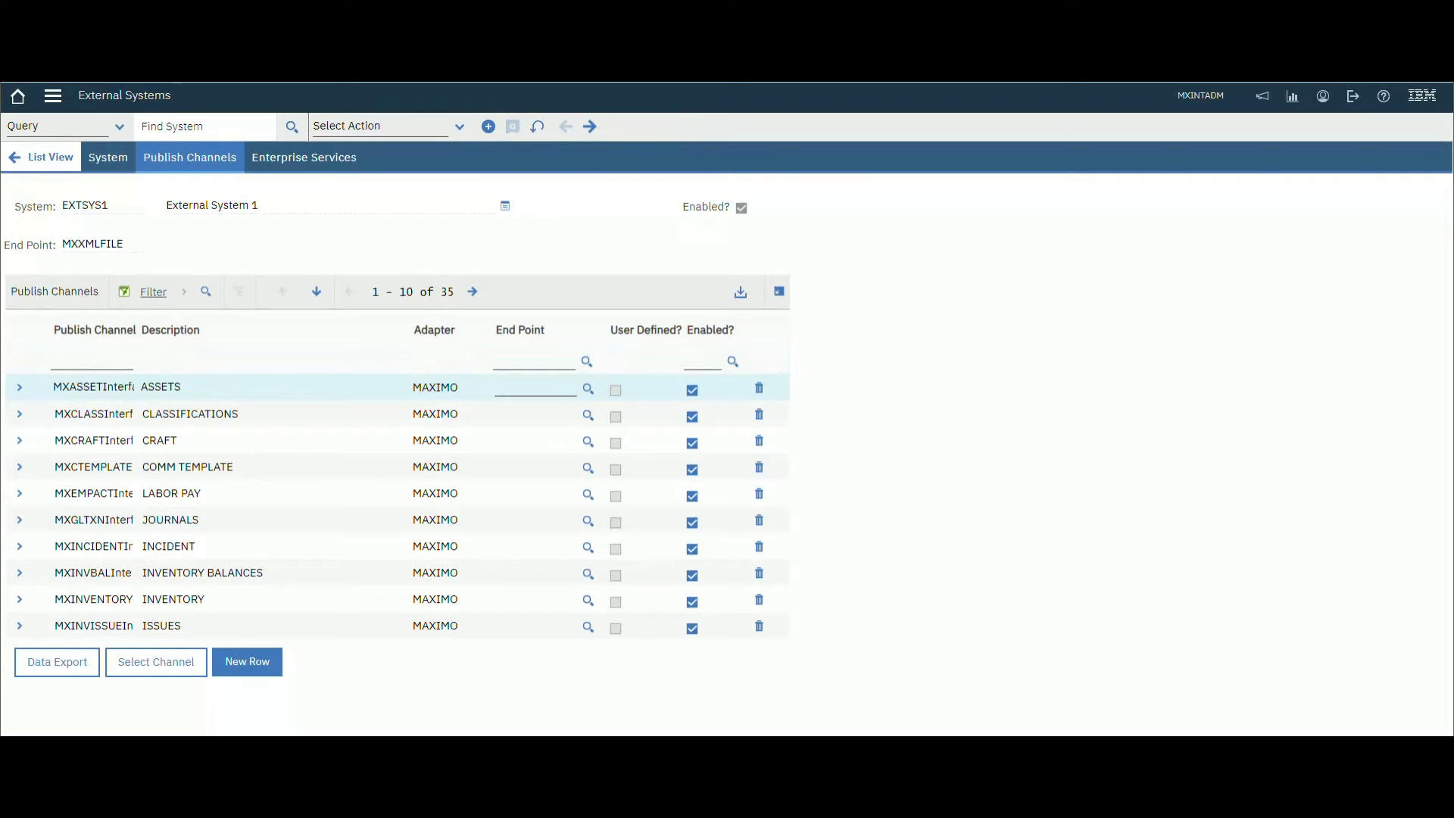
{"action": "left_click", "coordinate": [92, 360]}
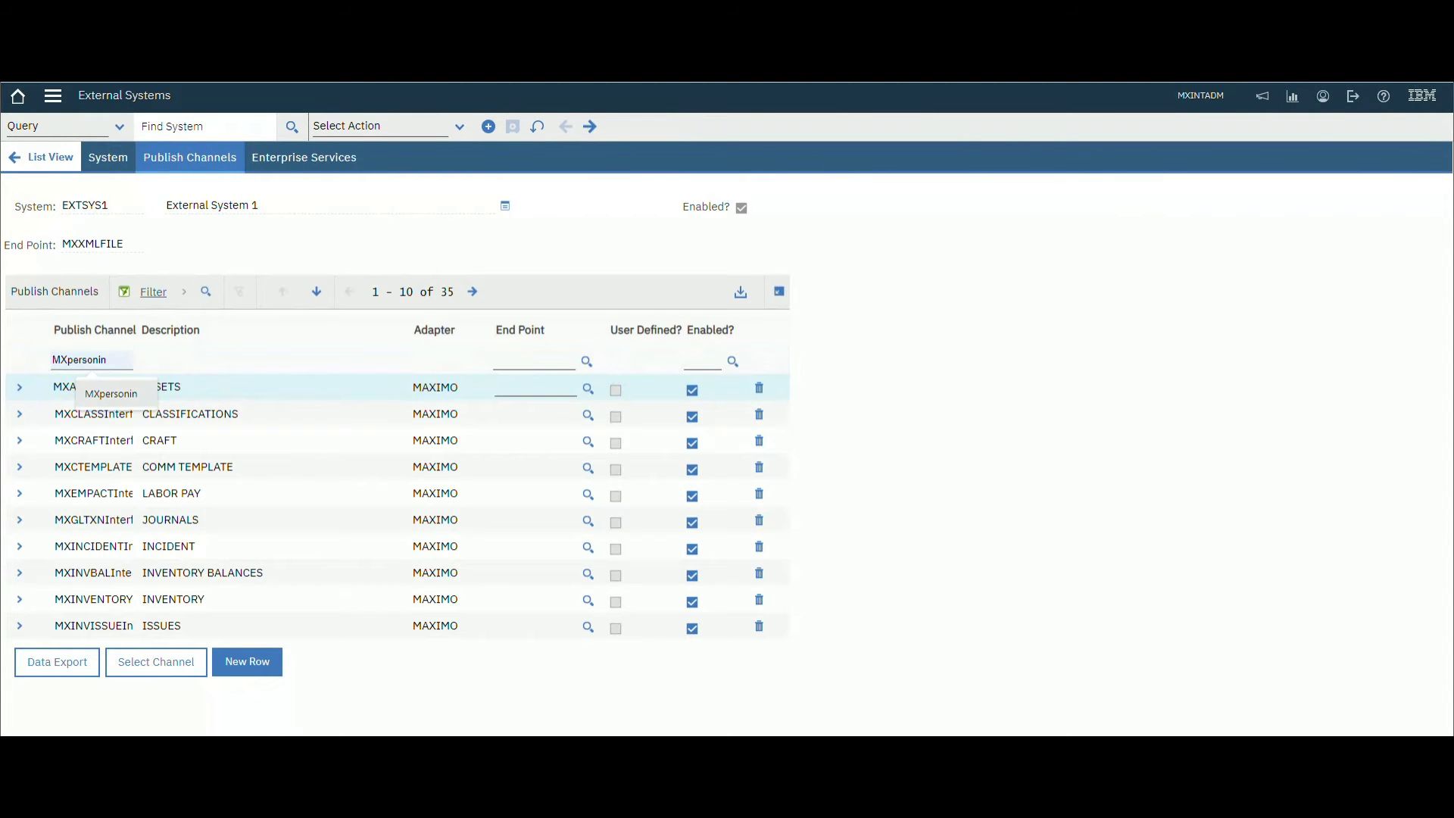
{"action": "left_click", "coordinate": [111, 394]}
{"action": "key", "text": "Return"}
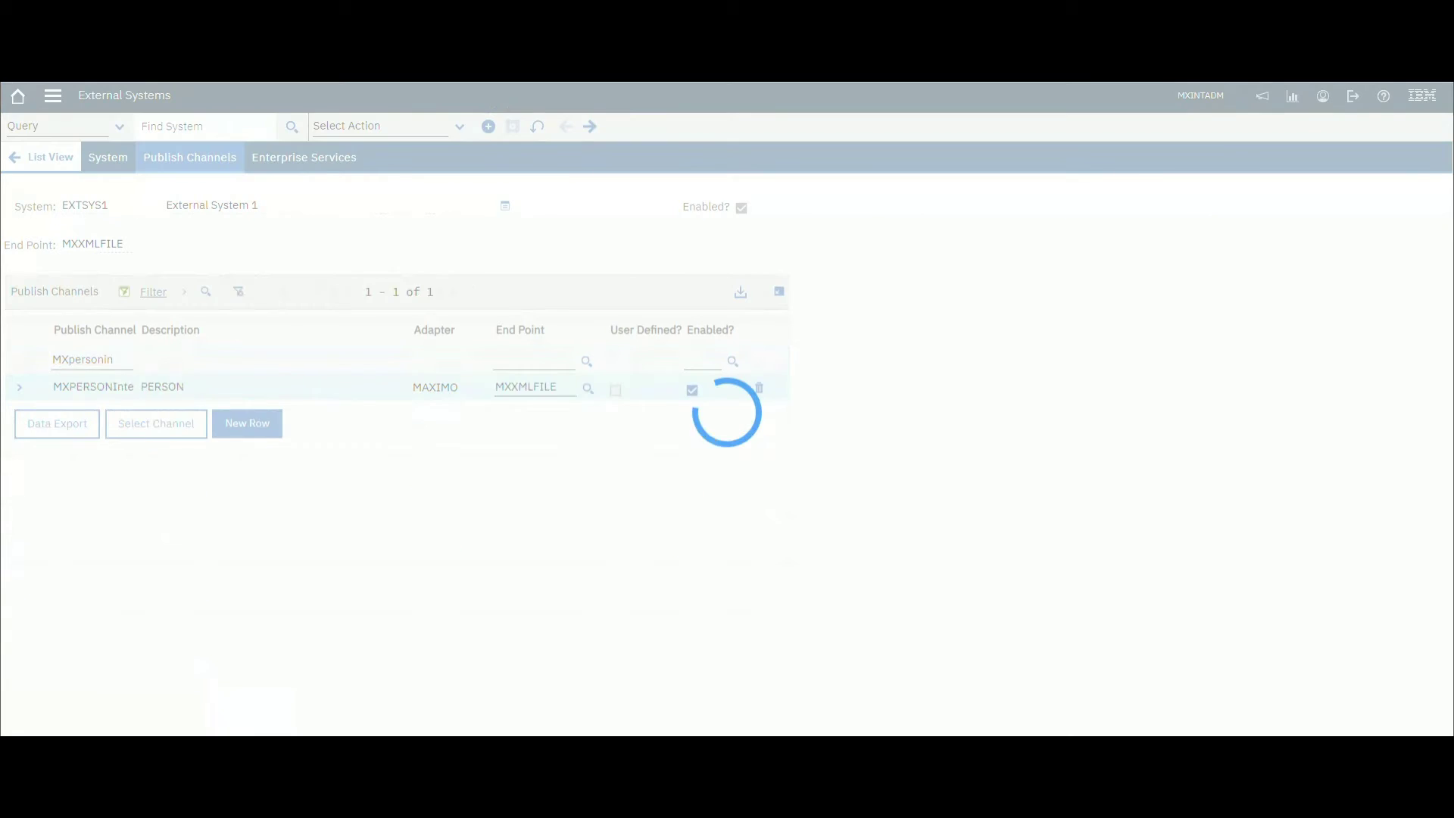
Expand the PERSON publish channel's details and view the end points selectable for it without choosing another one
{"action": "left_click", "coordinate": [20, 388]}
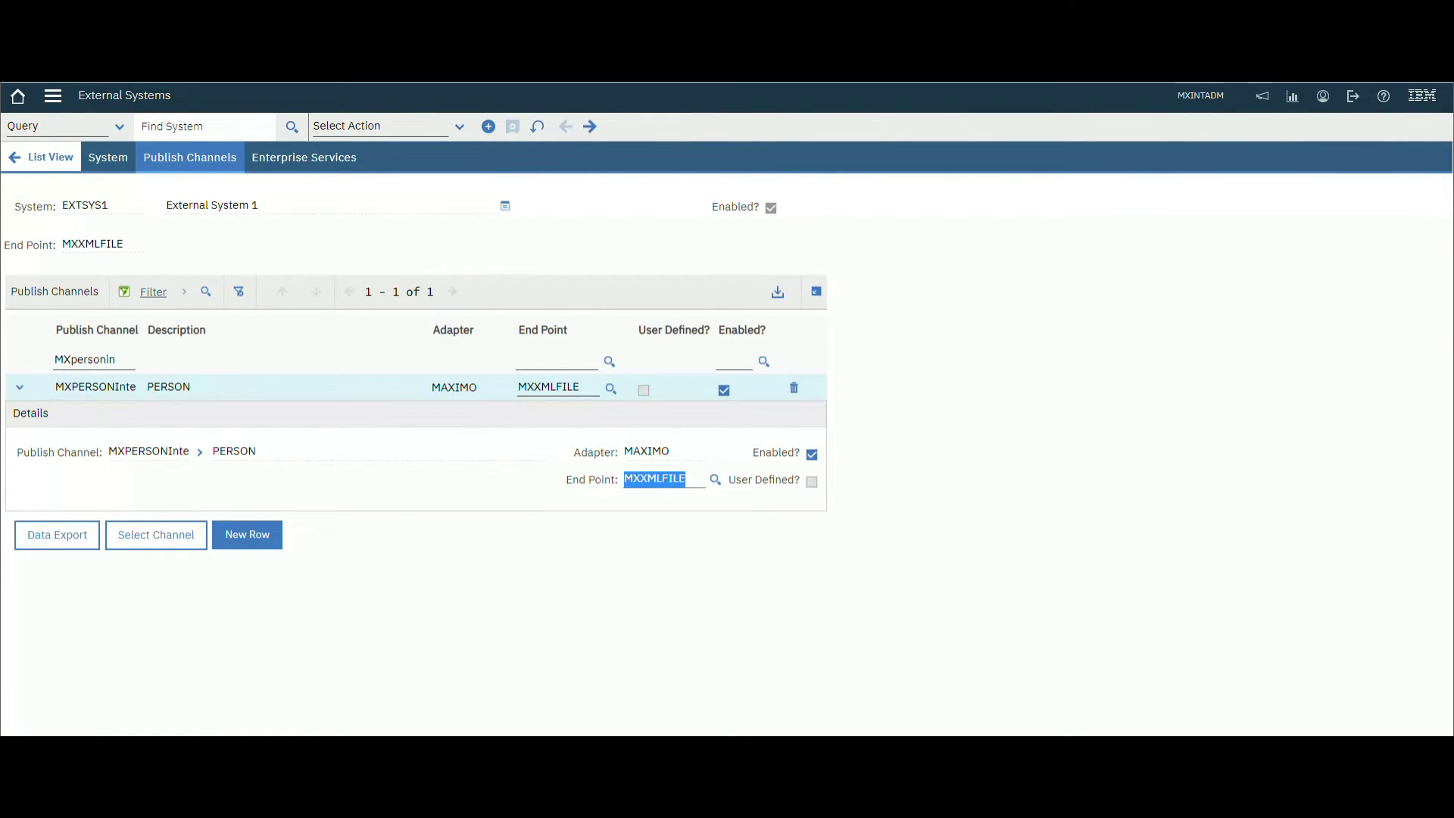
{"action": "left_click", "coordinate": [199, 452]}
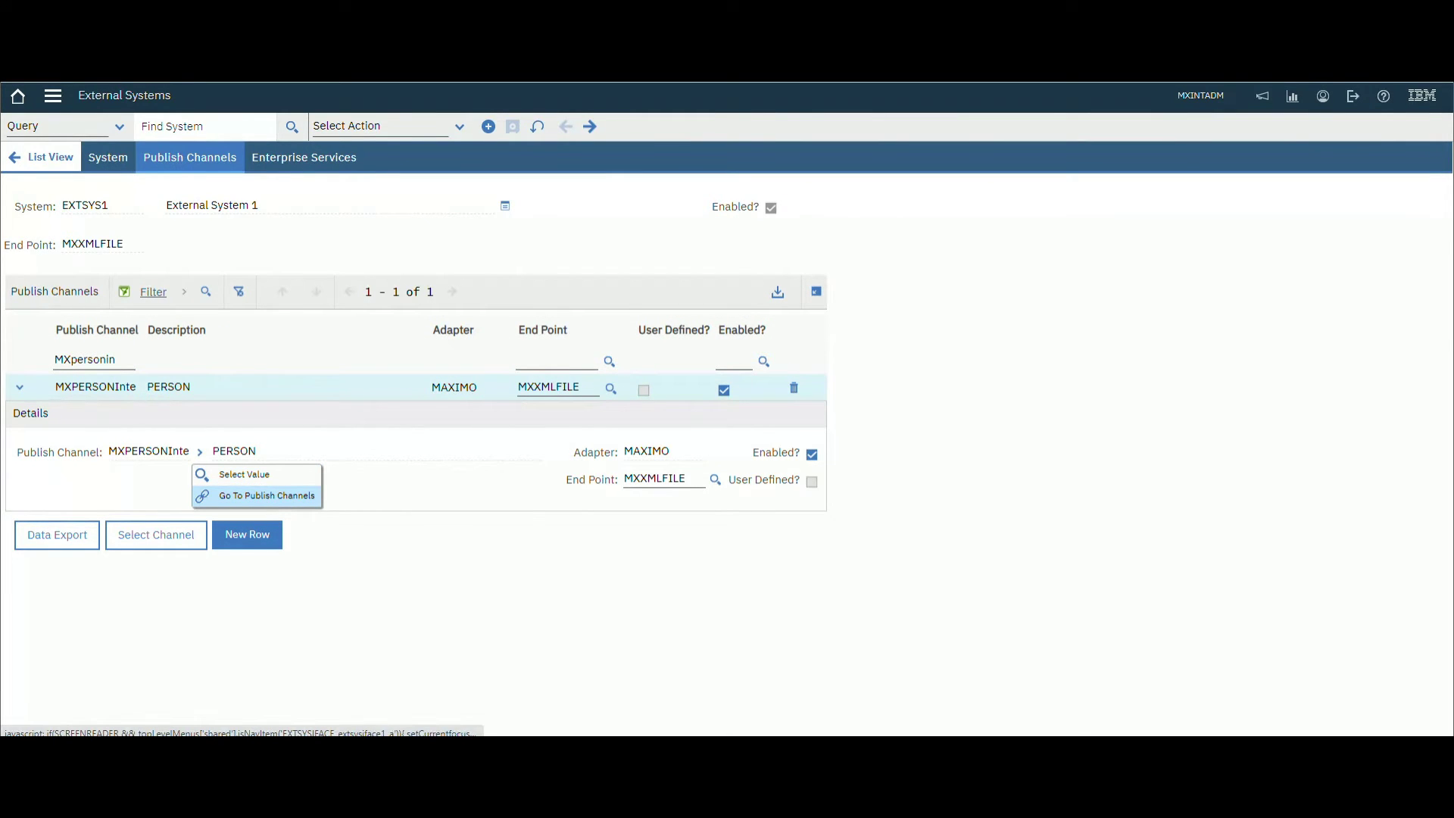
{"action": "left_click", "coordinate": [266, 496]}
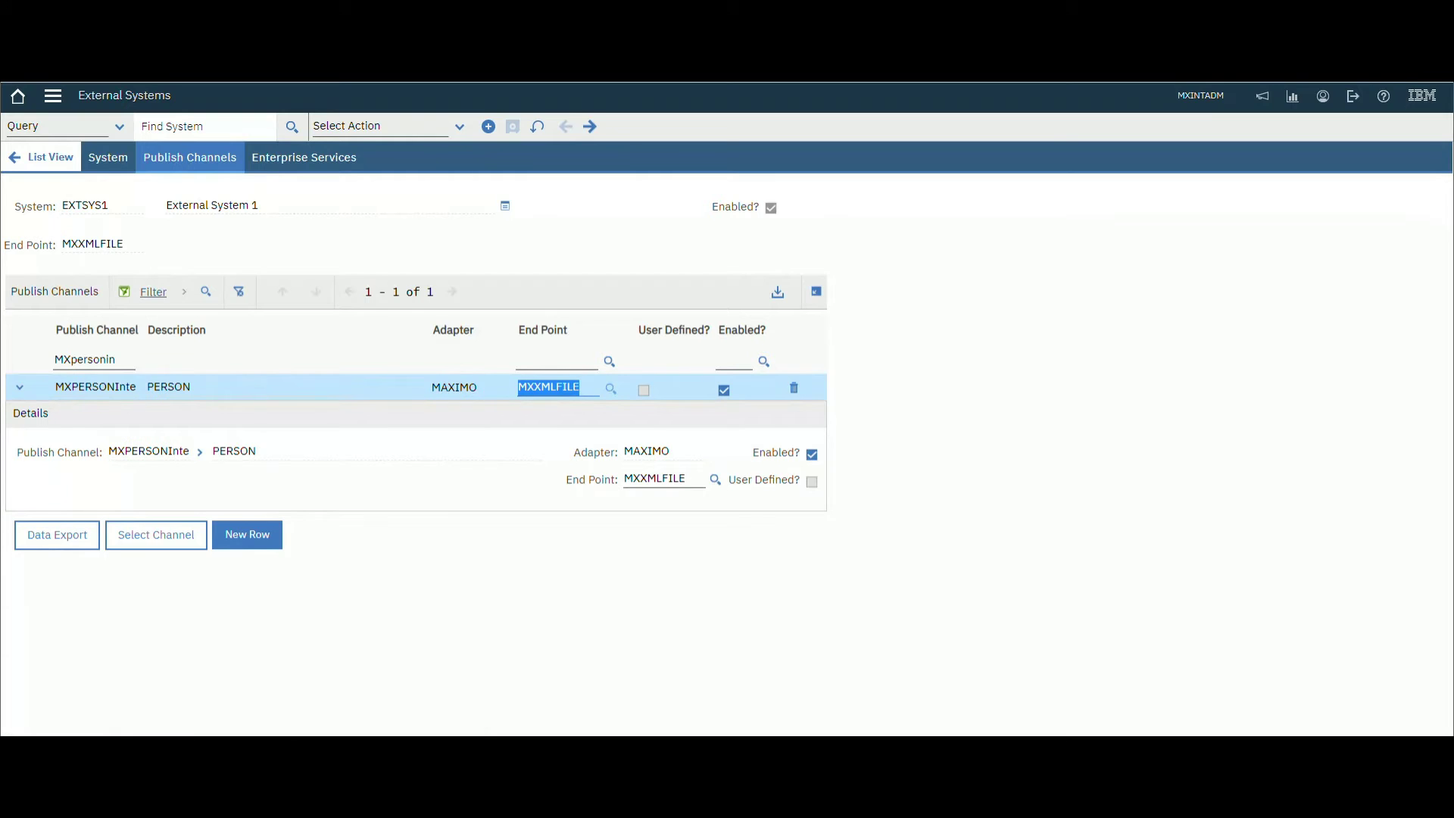
{"action": "left_click", "coordinate": [610, 388]}
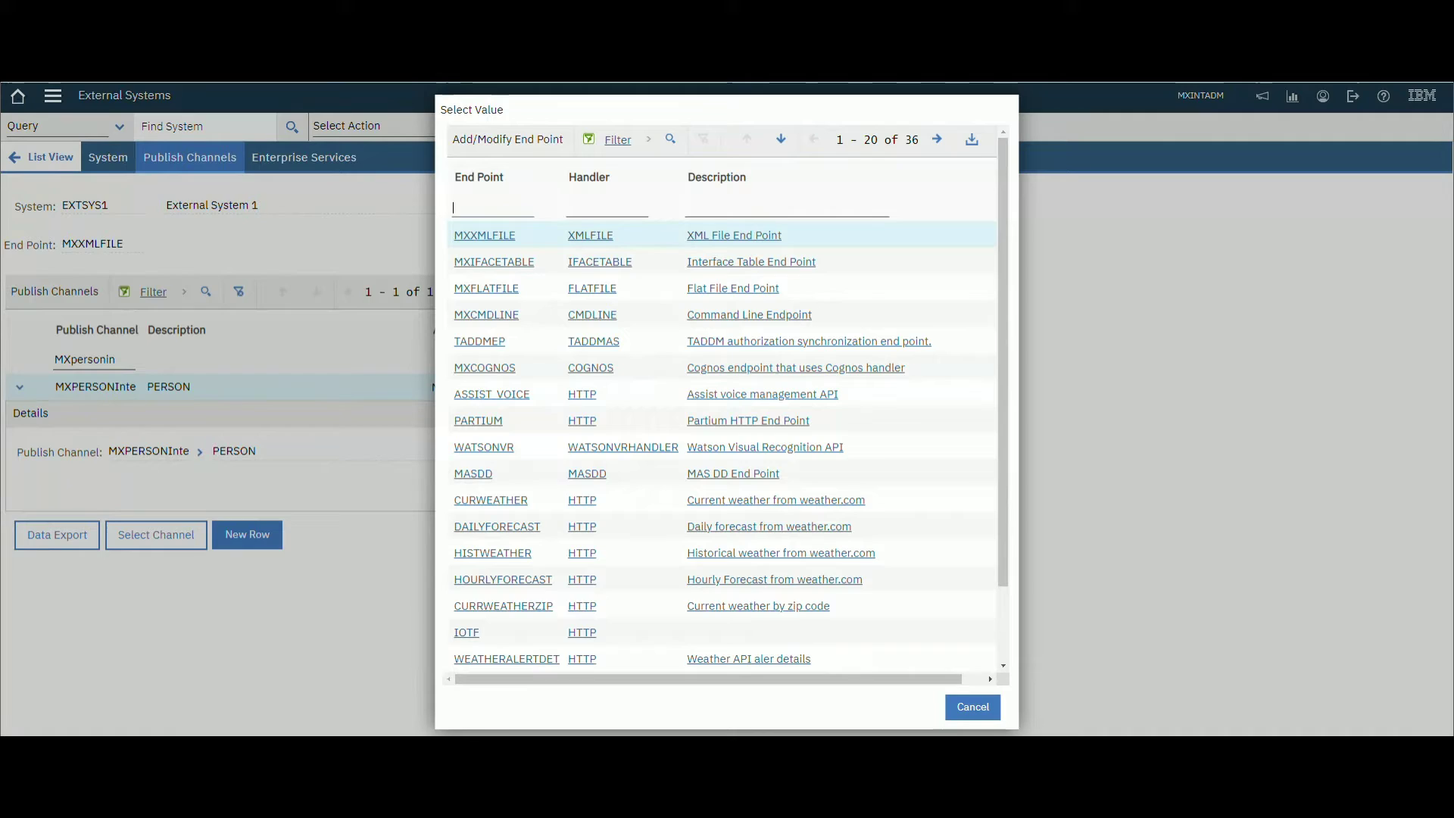
{"action": "left_click", "coordinate": [972, 707]}
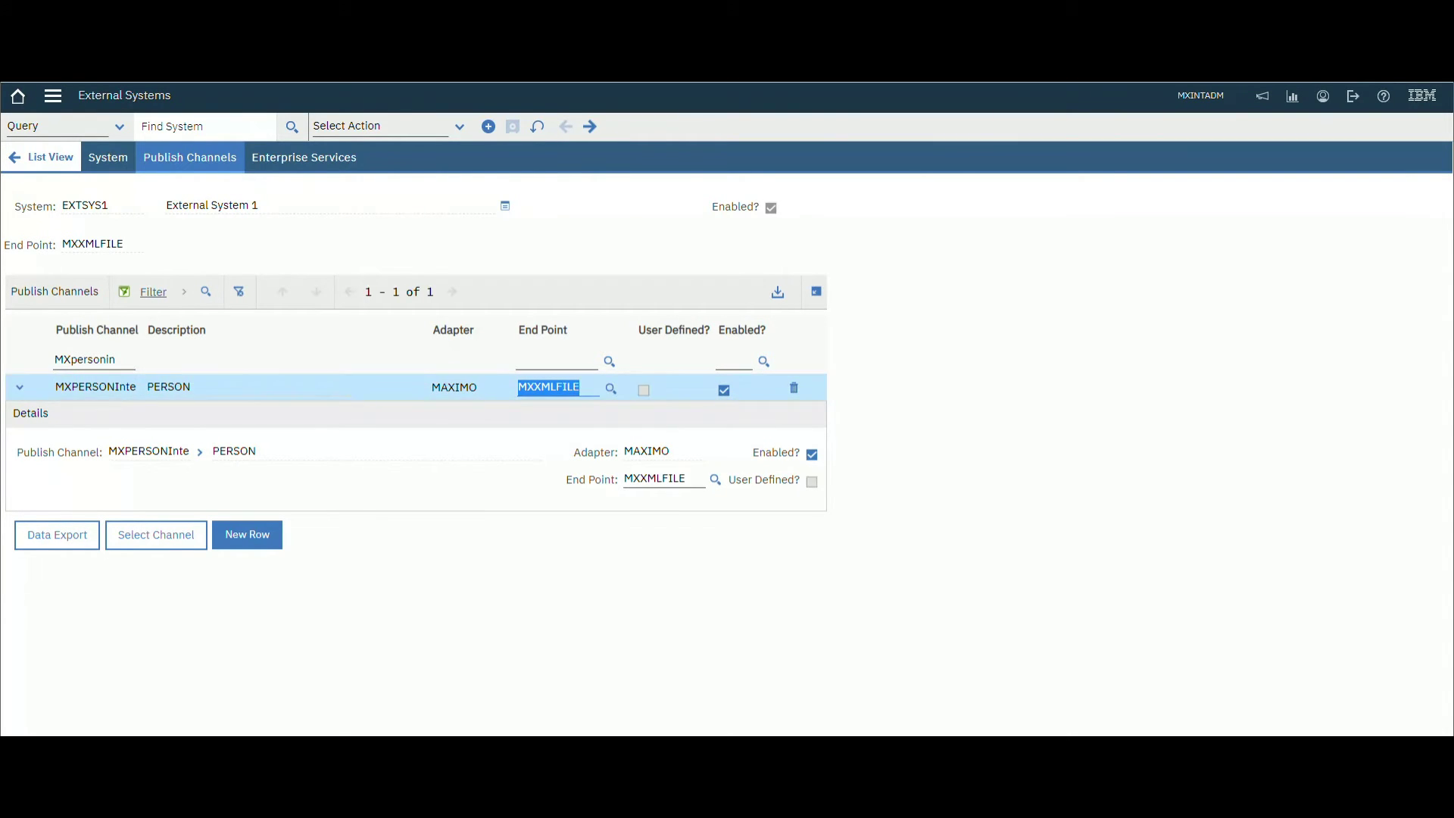
Open the PERSON channel's record in Publish Channels, then go to the definition of its MXPERSON object structure
{"action": "left_click", "coordinate": [200, 452]}
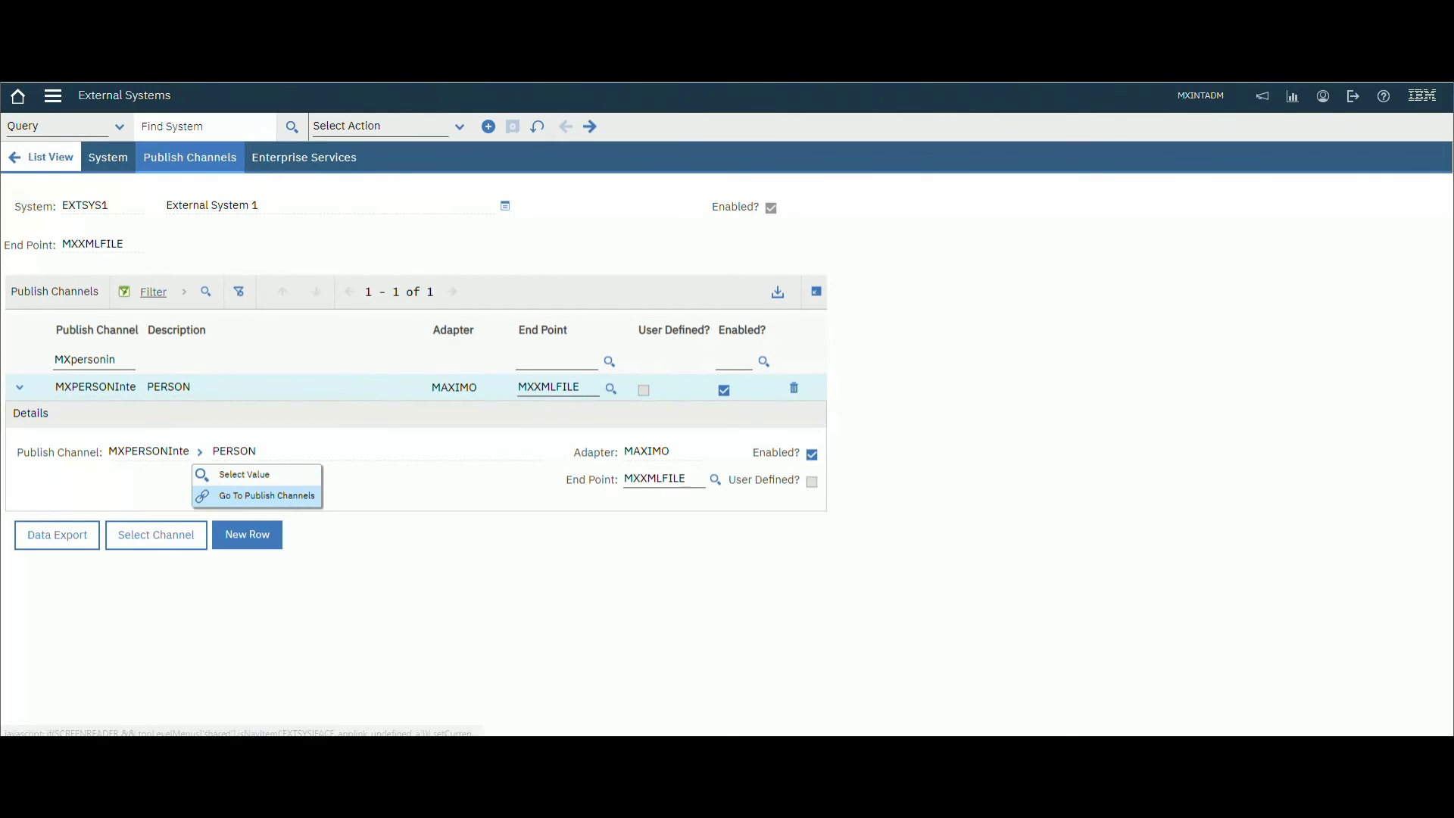
{"action": "left_click", "coordinate": [264, 496]}
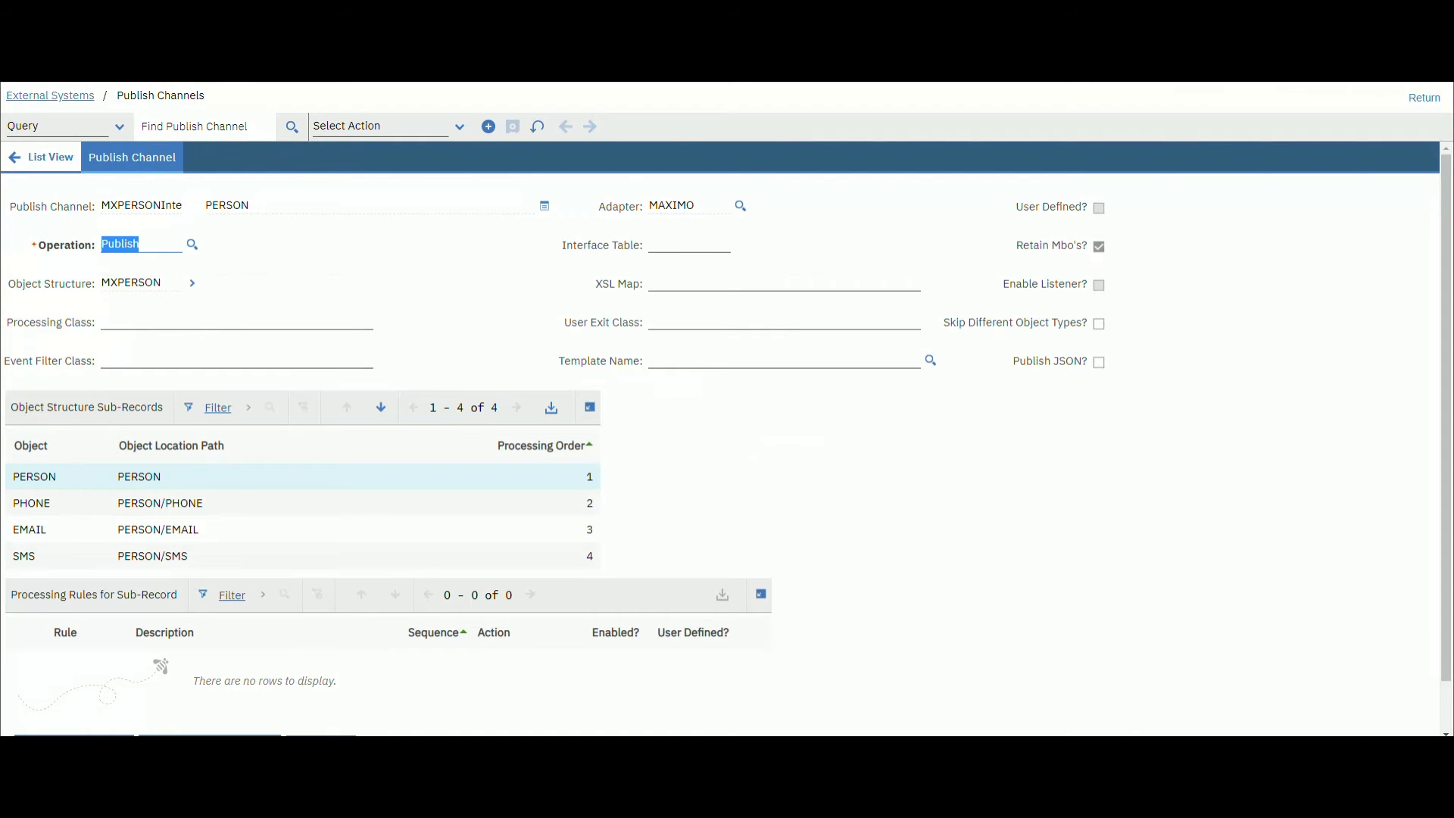
{"action": "left_click", "coordinate": [166, 321]}
{"action": "double_click", "coordinate": [131, 283]}
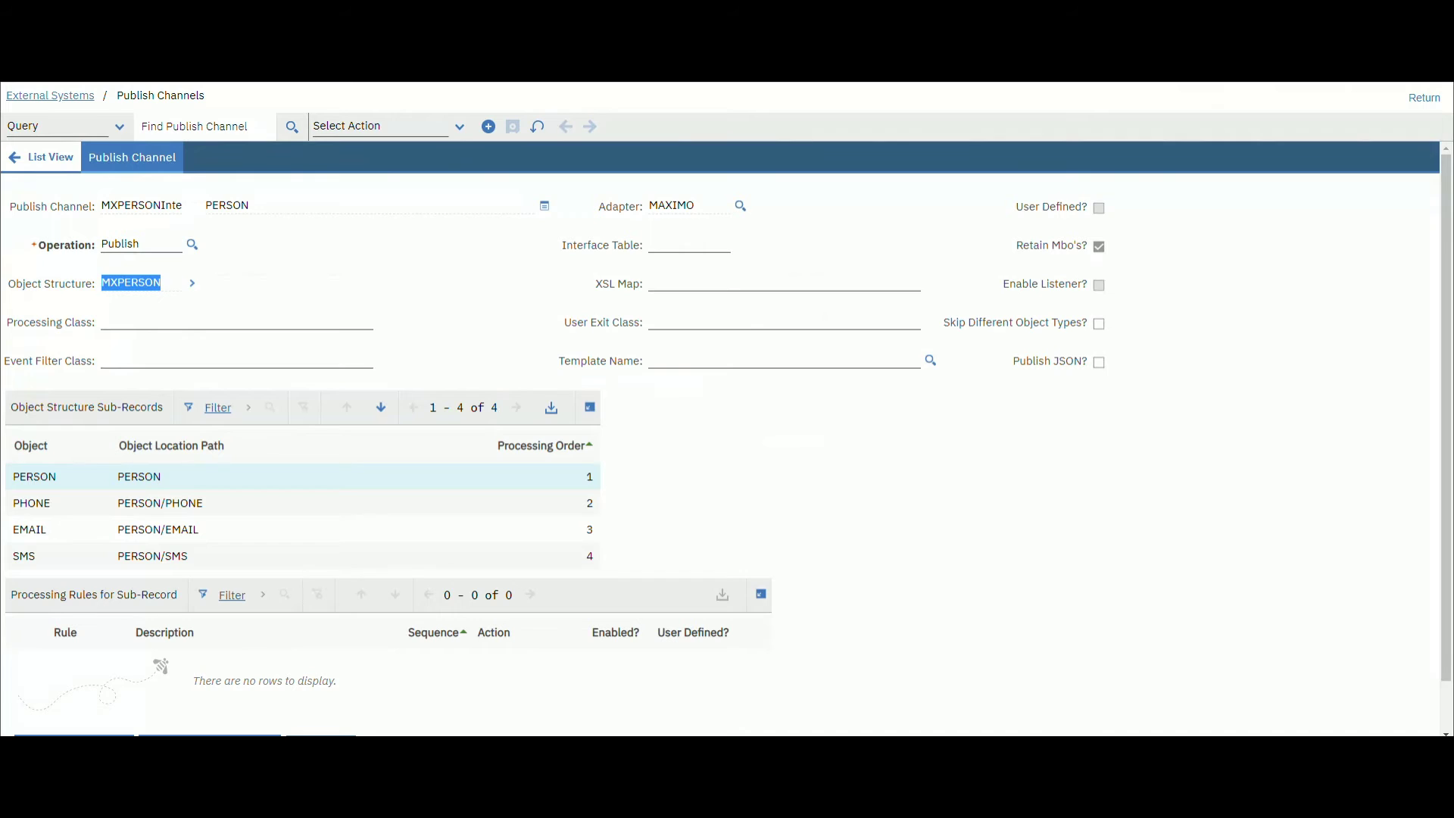
{"action": "left_click", "coordinate": [193, 283]}
{"action": "left_click", "coordinate": [258, 326]}
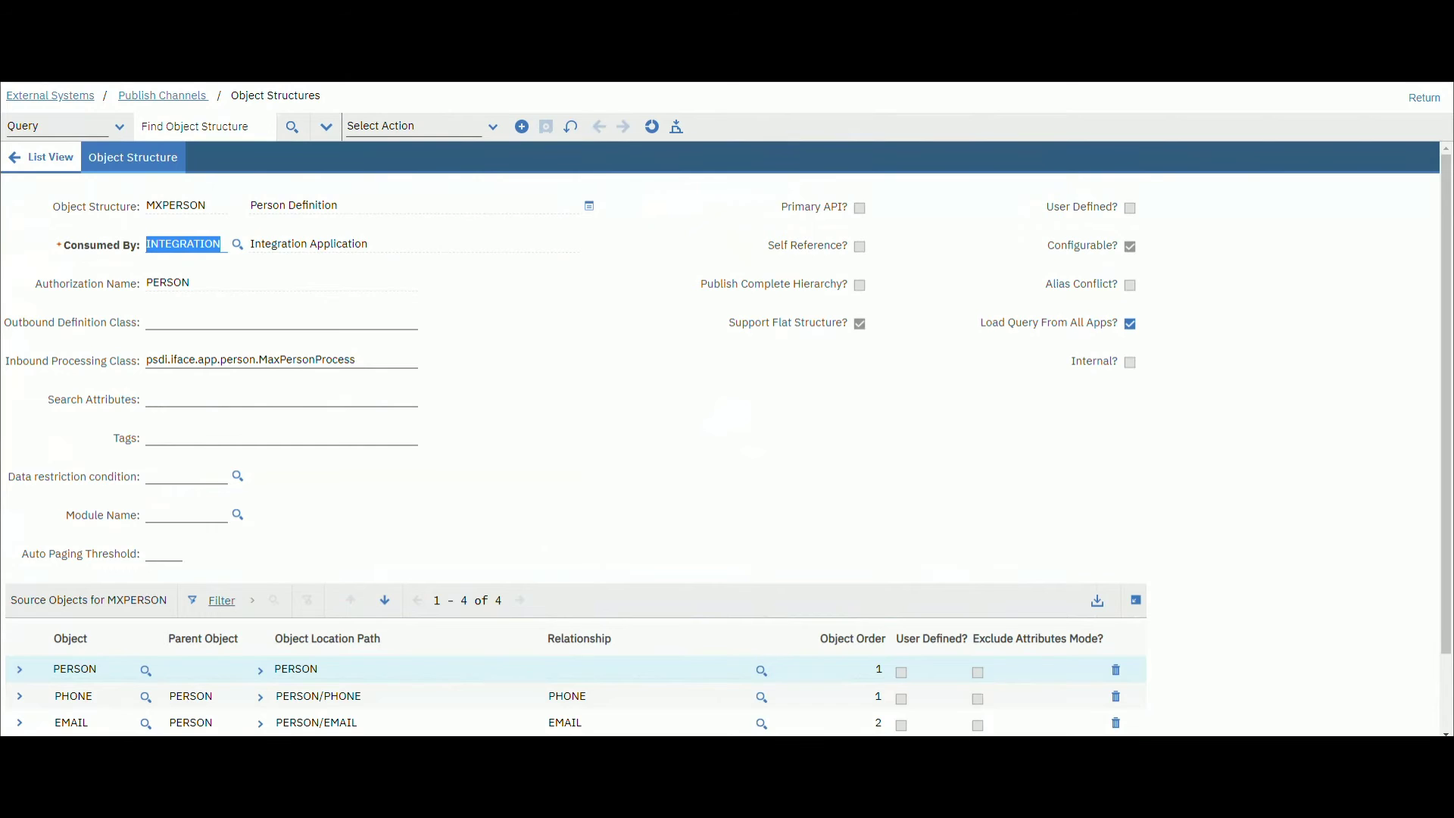
View the application export support of MXPERSON with the PERSON application's details, and close it without changes
{"action": "left_click", "coordinate": [420, 127]}
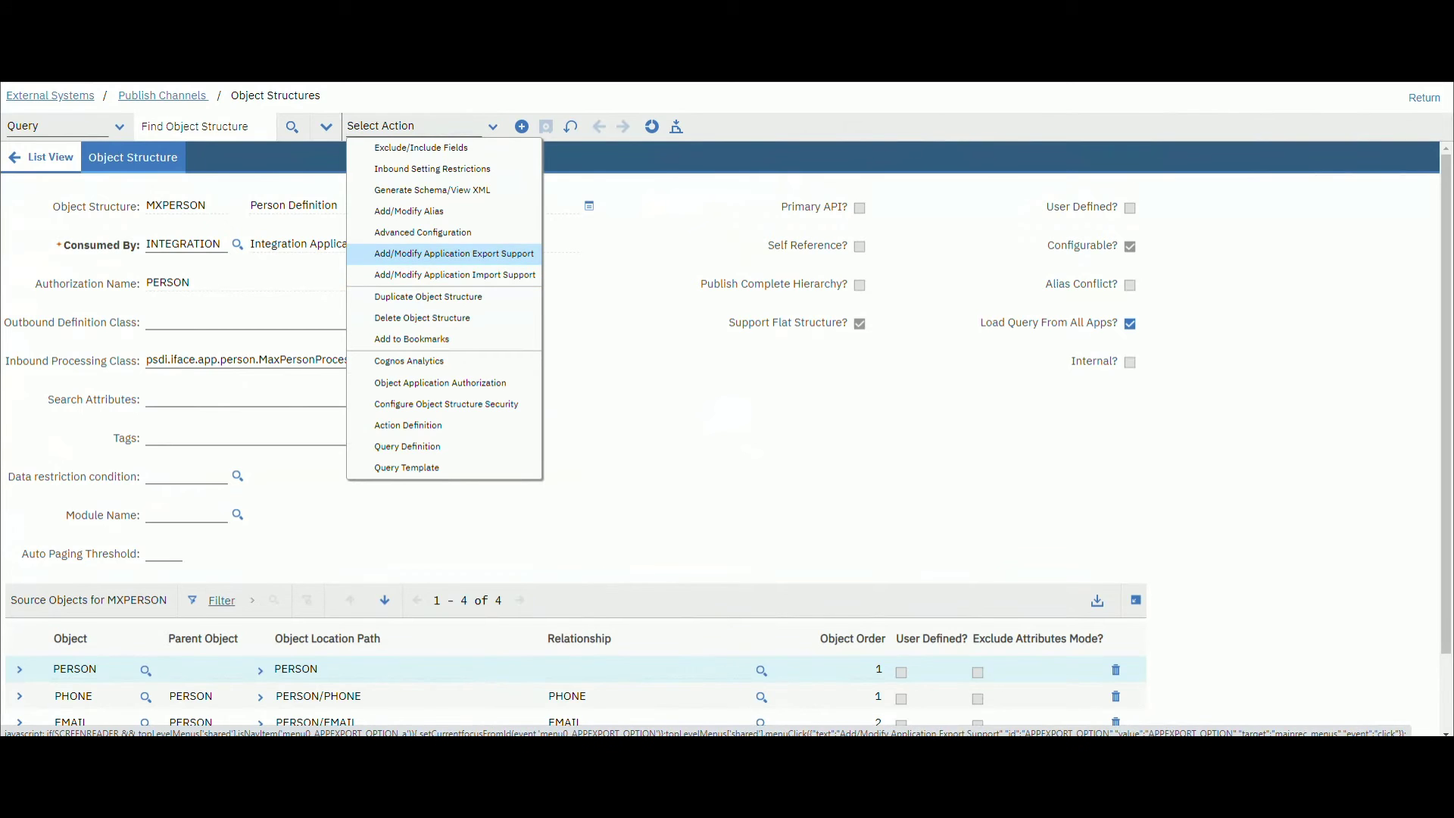
{"action": "left_click", "coordinate": [455, 254]}
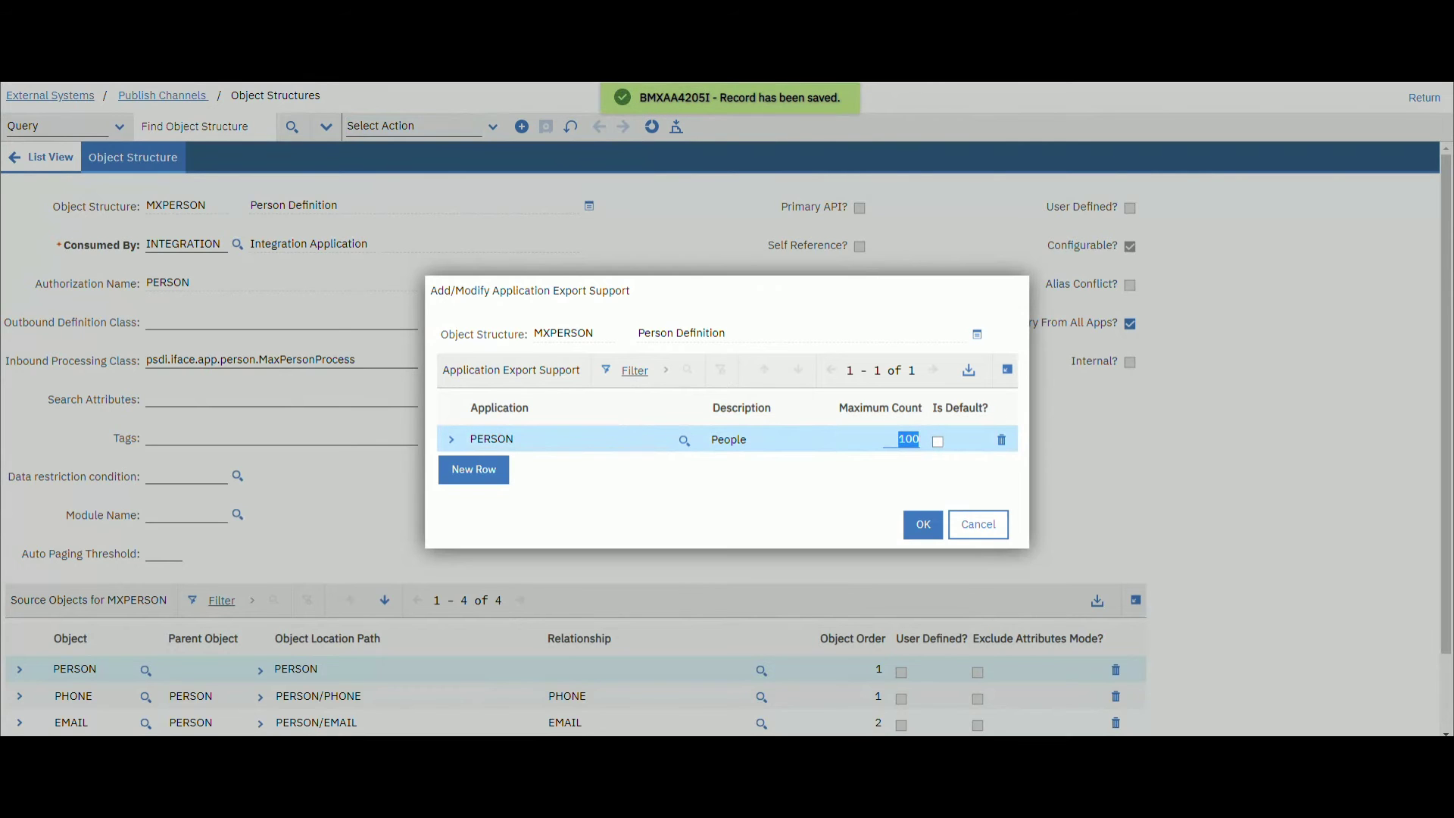
{"action": "left_click", "coordinate": [451, 440]}
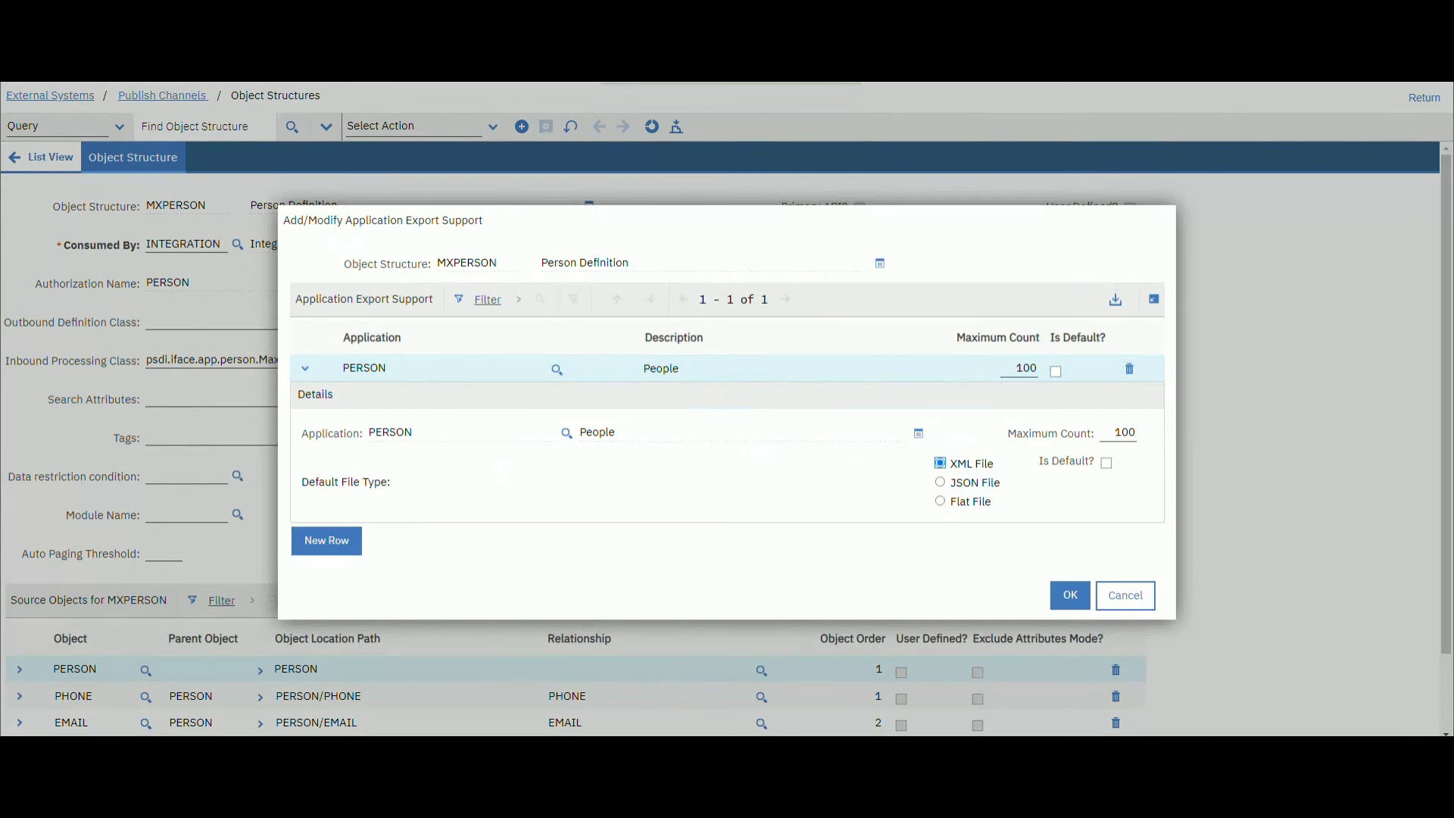
{"action": "left_click", "coordinate": [1125, 595]}
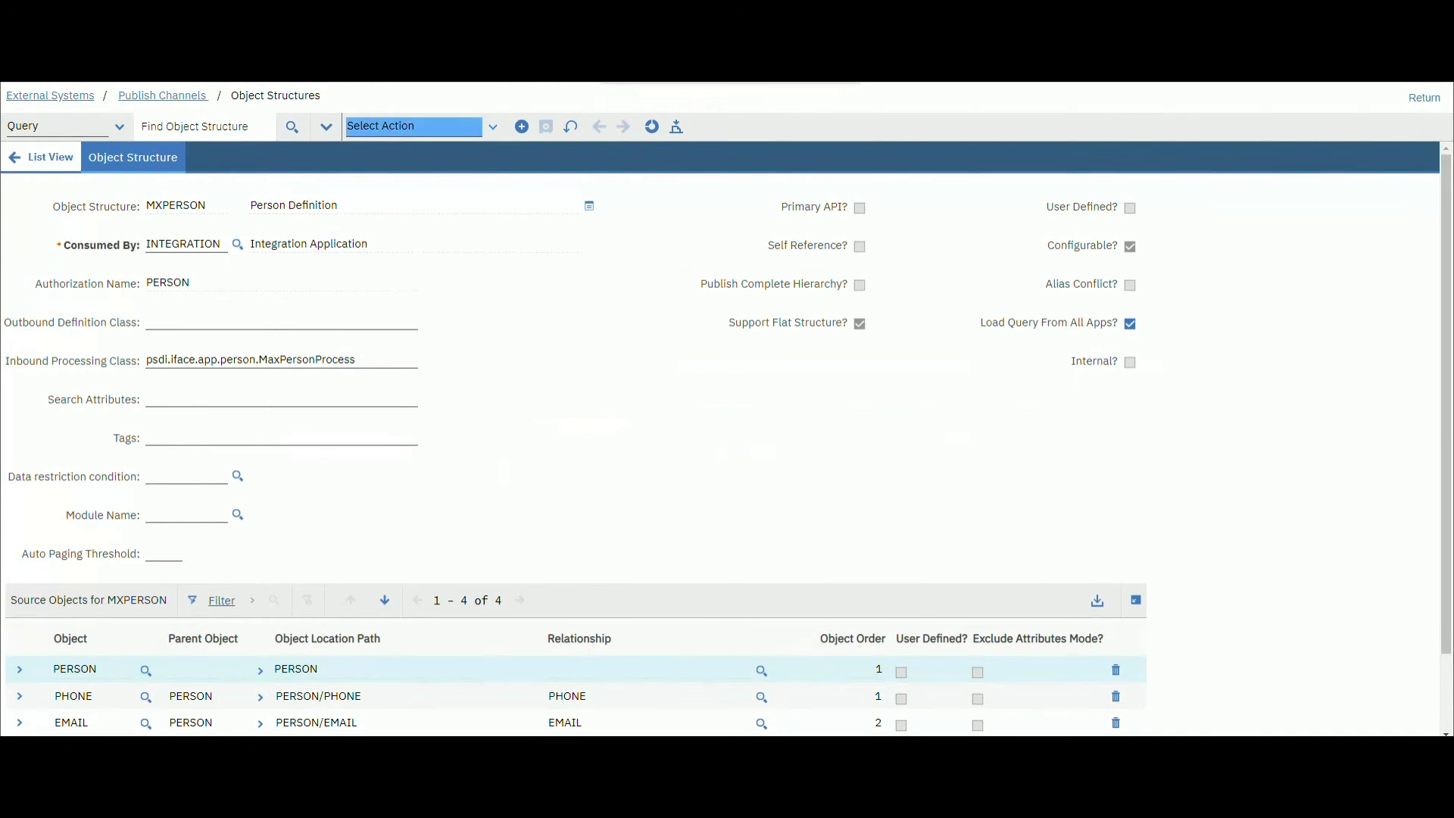
Review the authorization name in the object structure security configuration of MXPERSON and close it without changes
{"action": "left_click", "coordinate": [413, 127]}
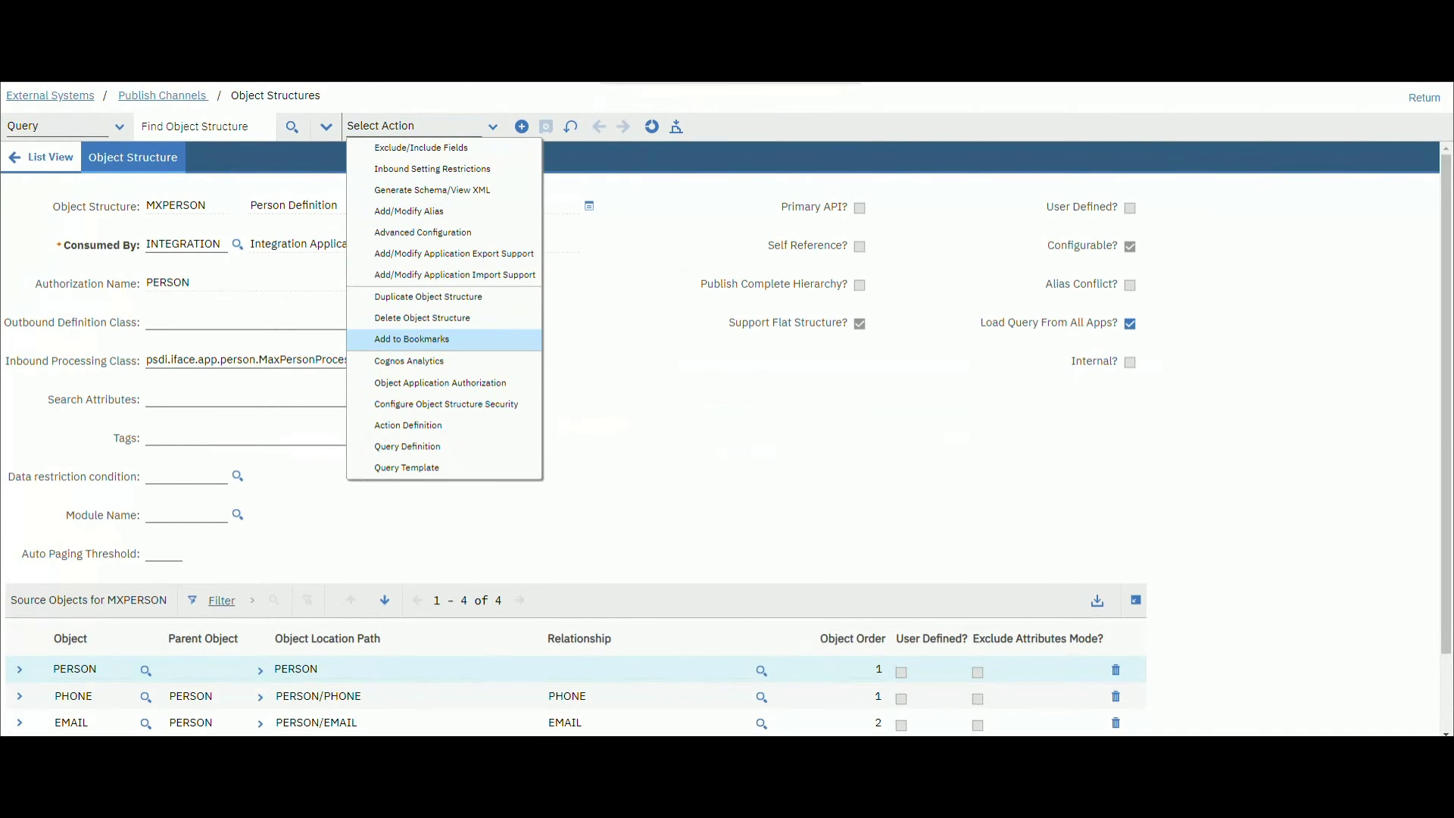
{"action": "left_click", "coordinate": [444, 404]}
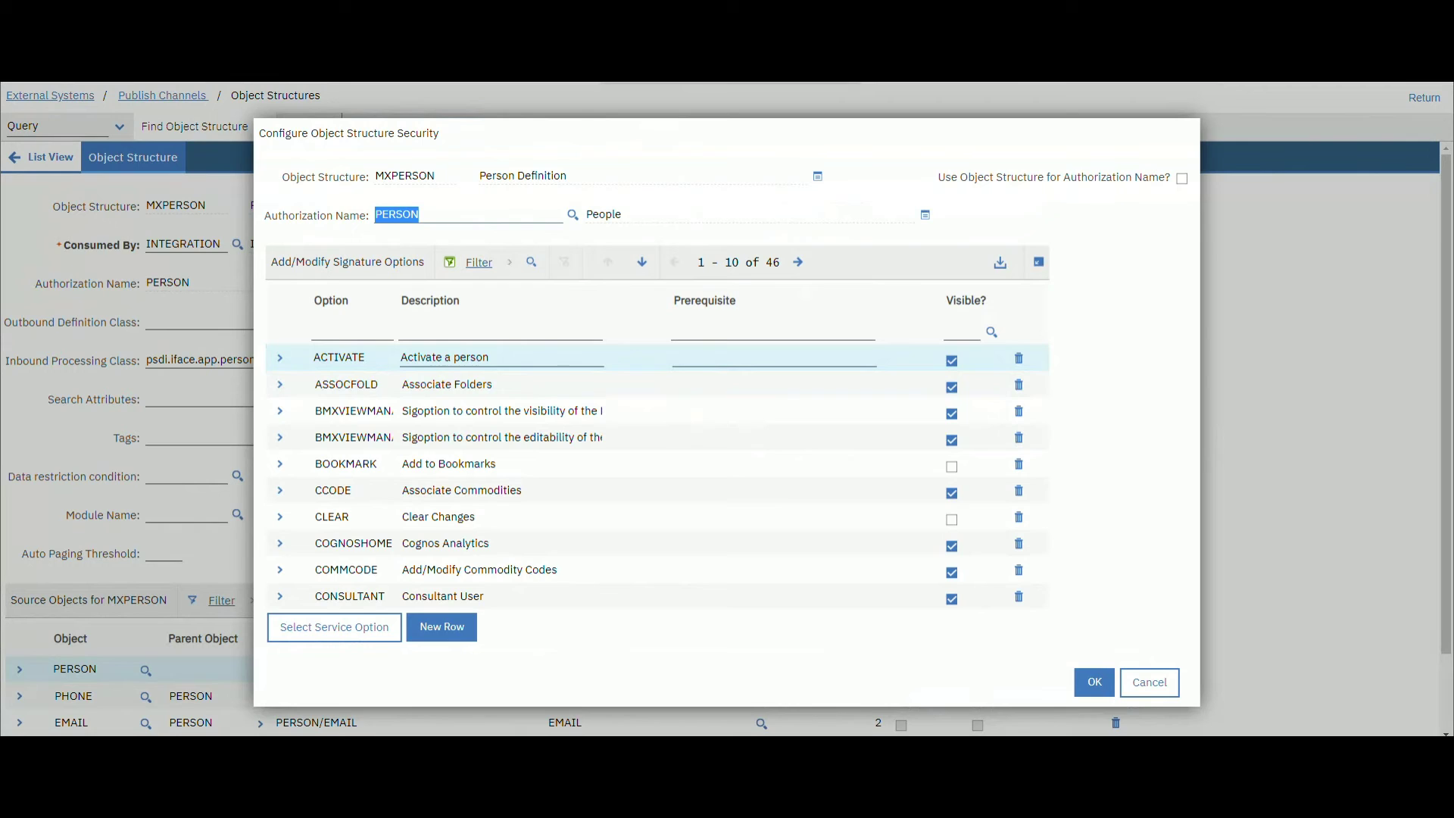
{"action": "left_click", "coordinate": [451, 215]}
{"action": "double_click", "coordinate": [388, 214]}
{"action": "left_click", "coordinate": [1150, 682]}
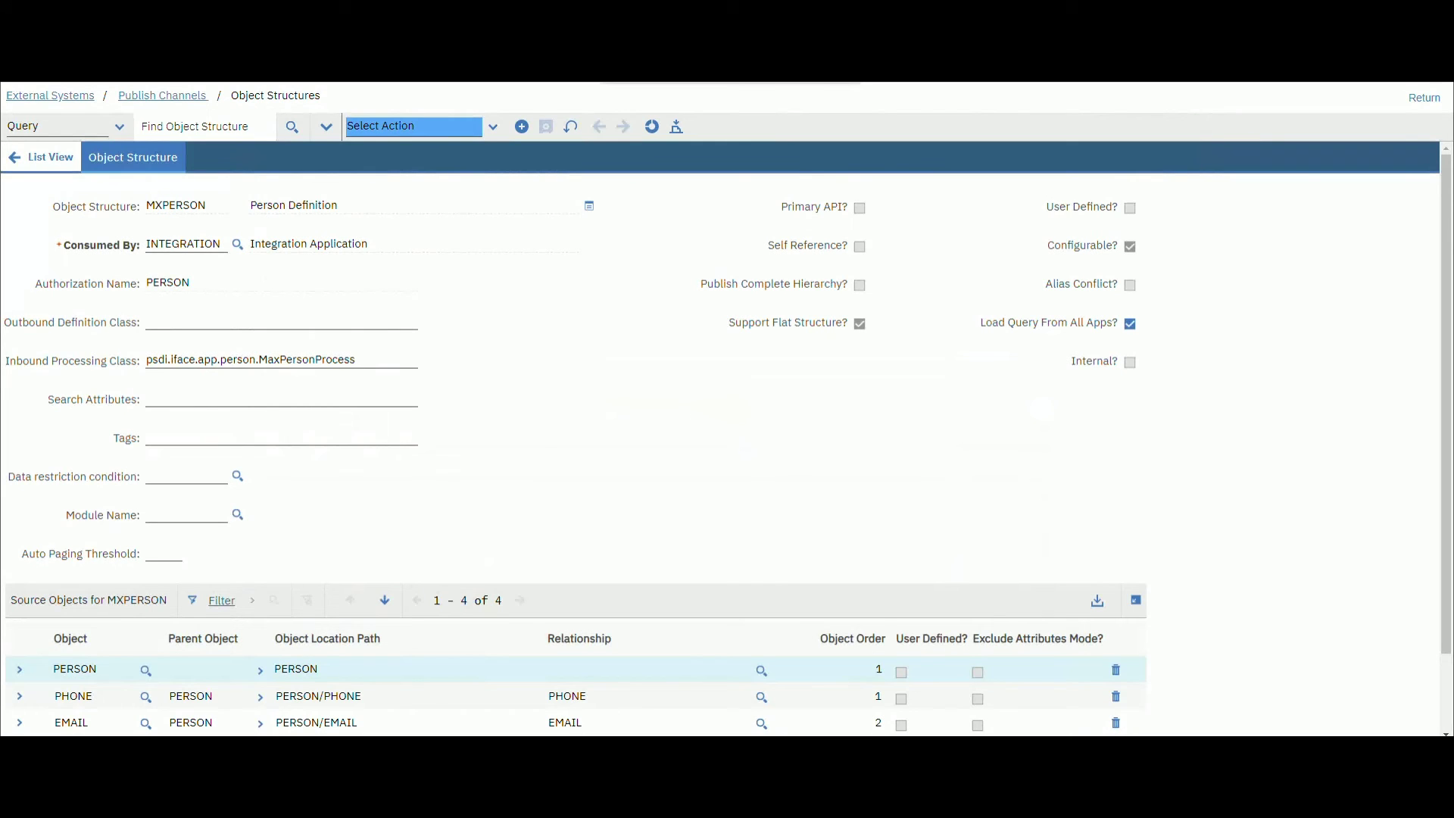
Return to External Systems and run a data export of the PERSON publish channel with an export count of 1
{"action": "left_click", "coordinate": [162, 96]}
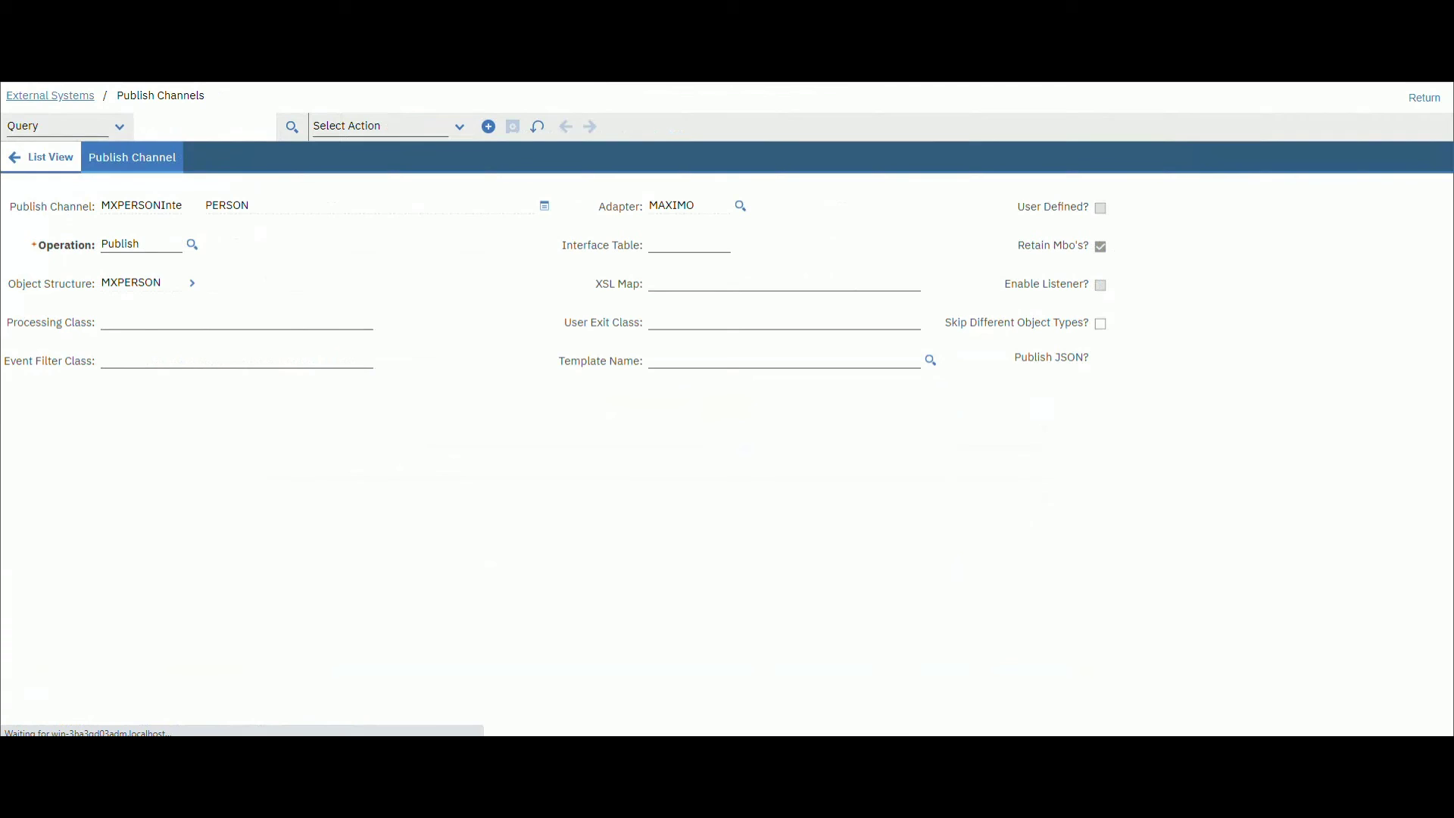
{"action": "left_click", "coordinate": [50, 95]}
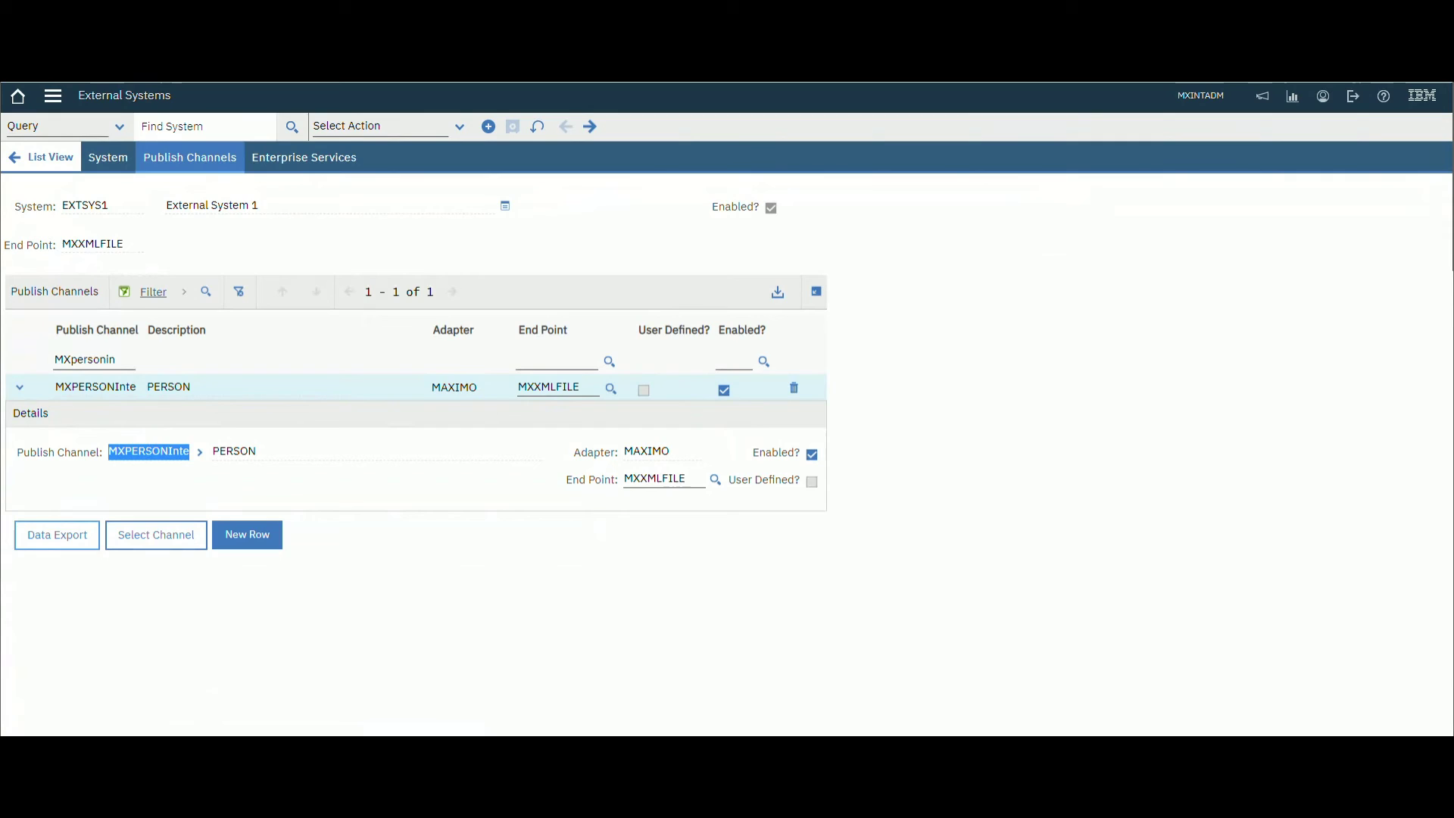
{"action": "left_click", "coordinate": [57, 535]}
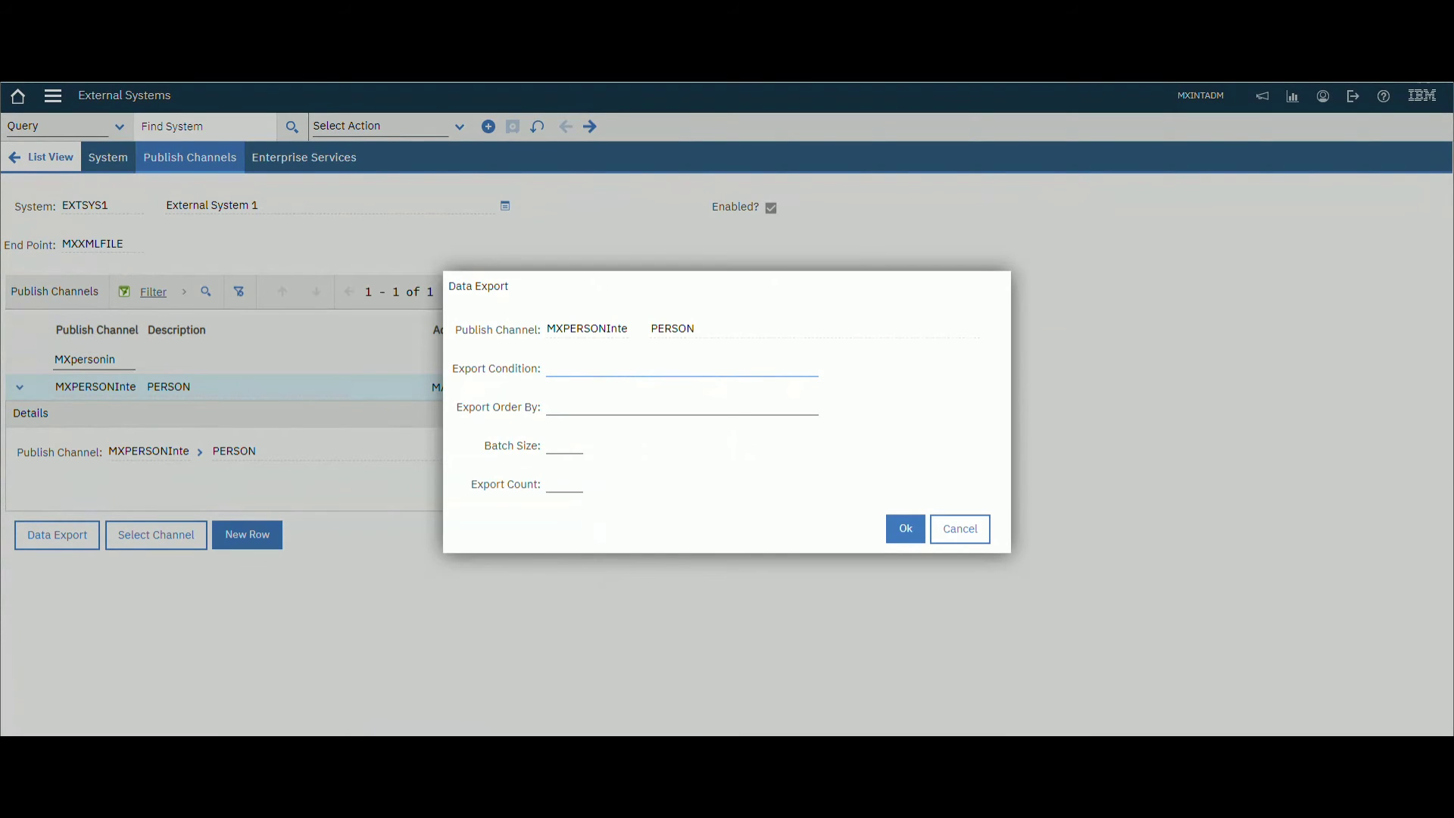
{"action": "left_click", "coordinate": [566, 484]}
{"action": "type", "text": "1"}
{"action": "key", "text": "Return"}
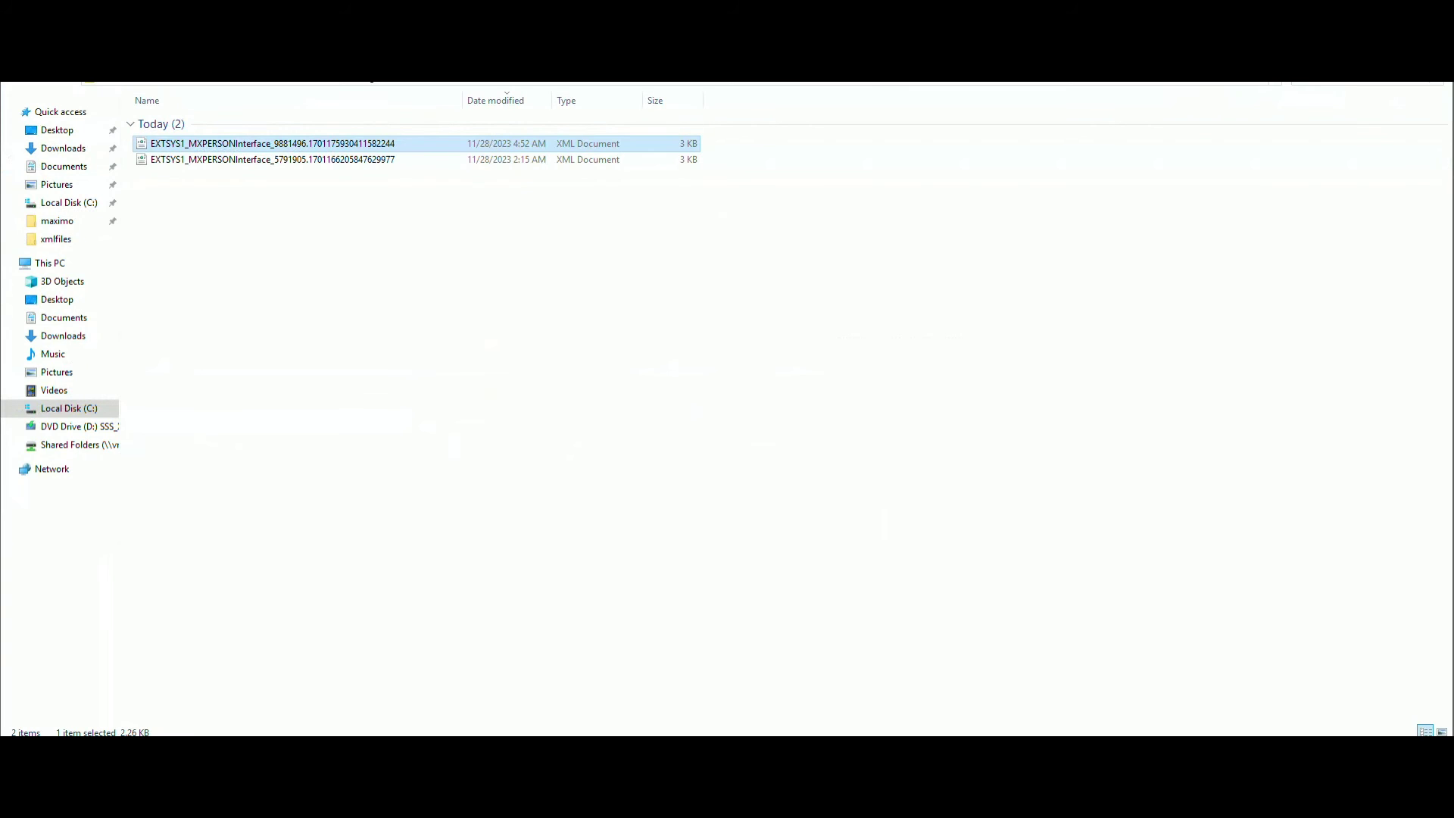
In File Explorer, open the newest EXTSYS1_MXPERSONInterface XML file in Notepad, examine its person data and close it
{"action": "right_click", "coordinate": [327, 143]}
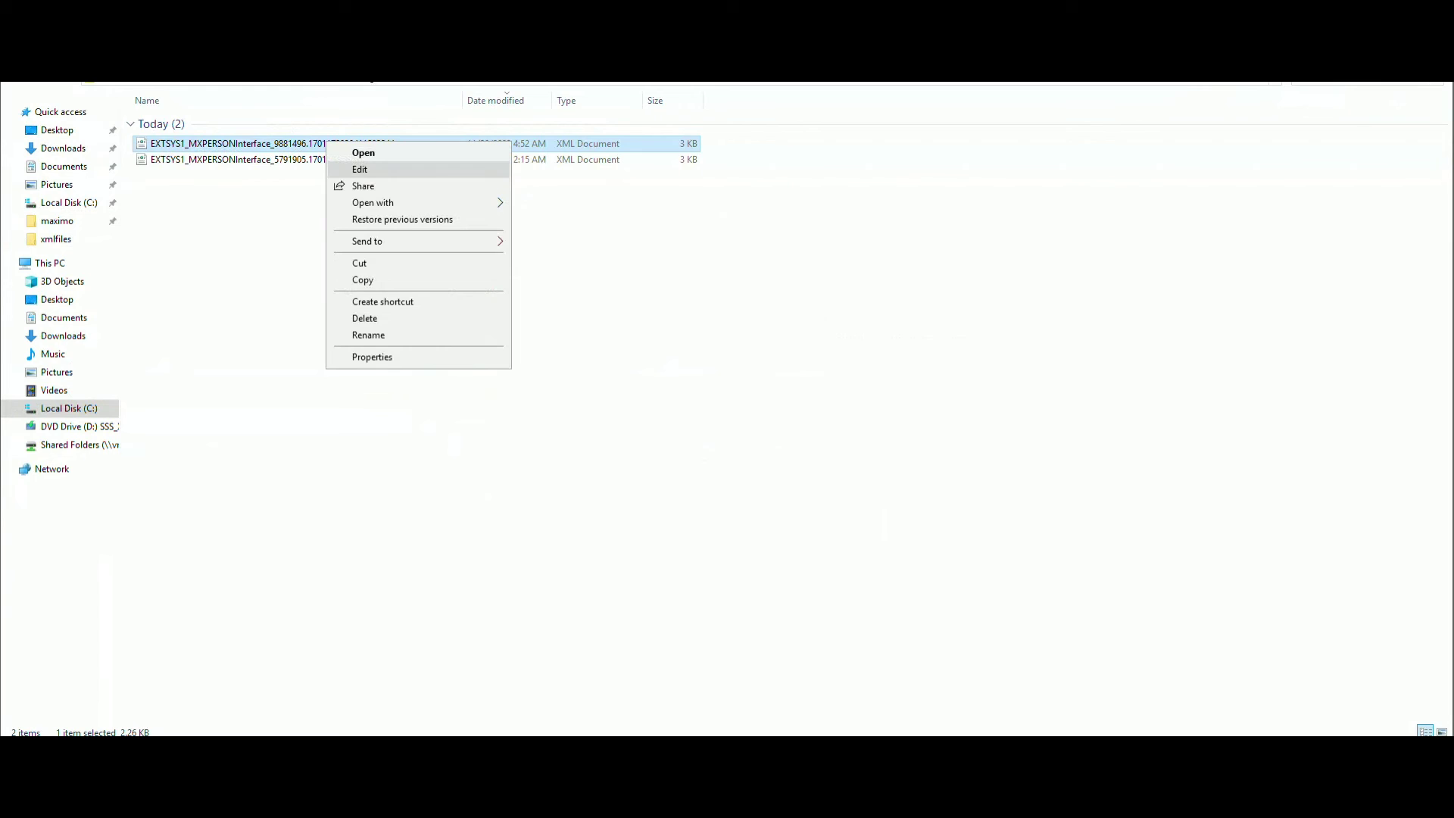
{"action": "left_click", "coordinate": [360, 168]}
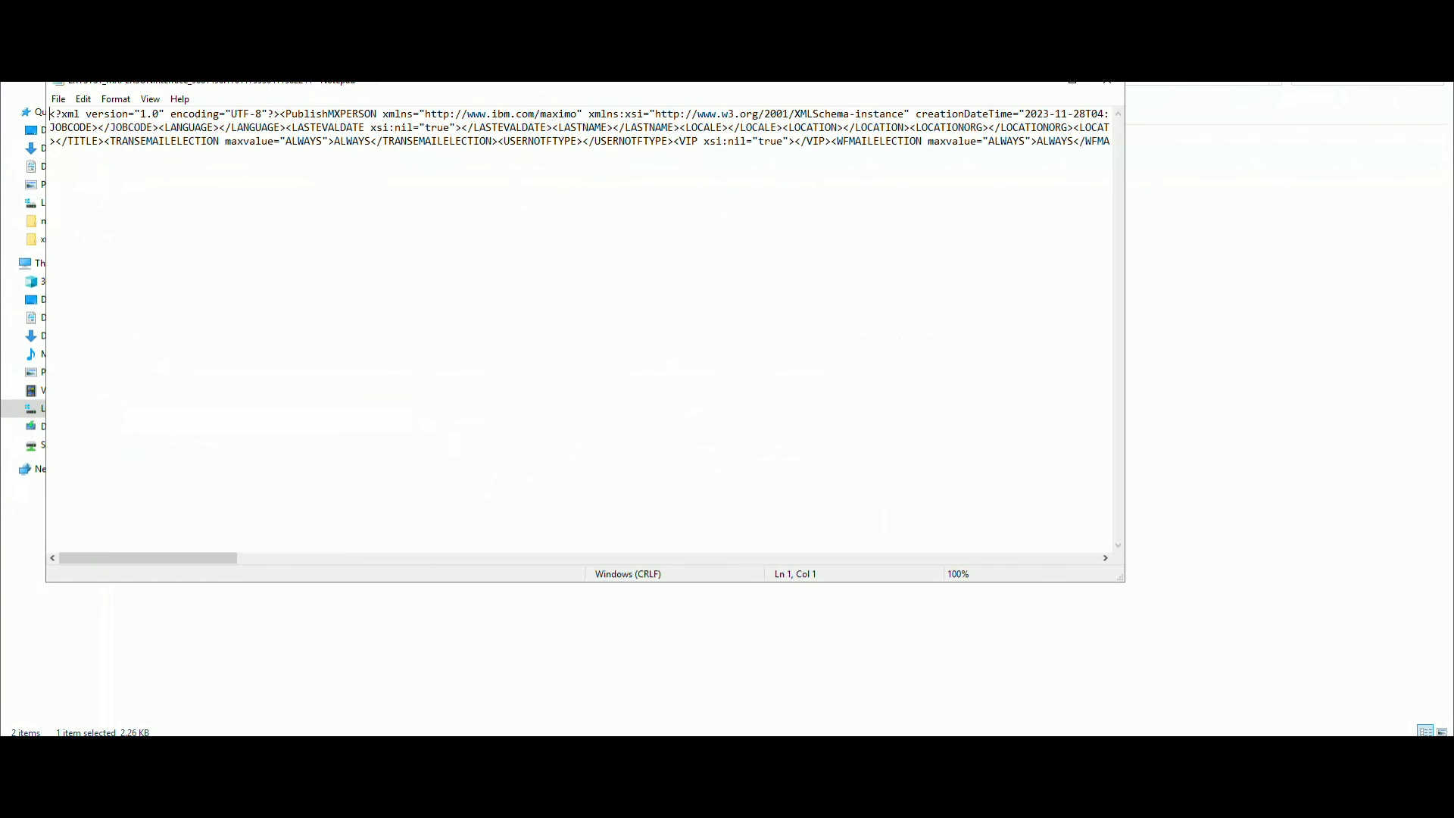
{"action": "left_click", "coordinate": [374, 141]}
{"action": "left_click", "coordinate": [158, 127]}
{"action": "left_click", "coordinate": [1106, 85]}
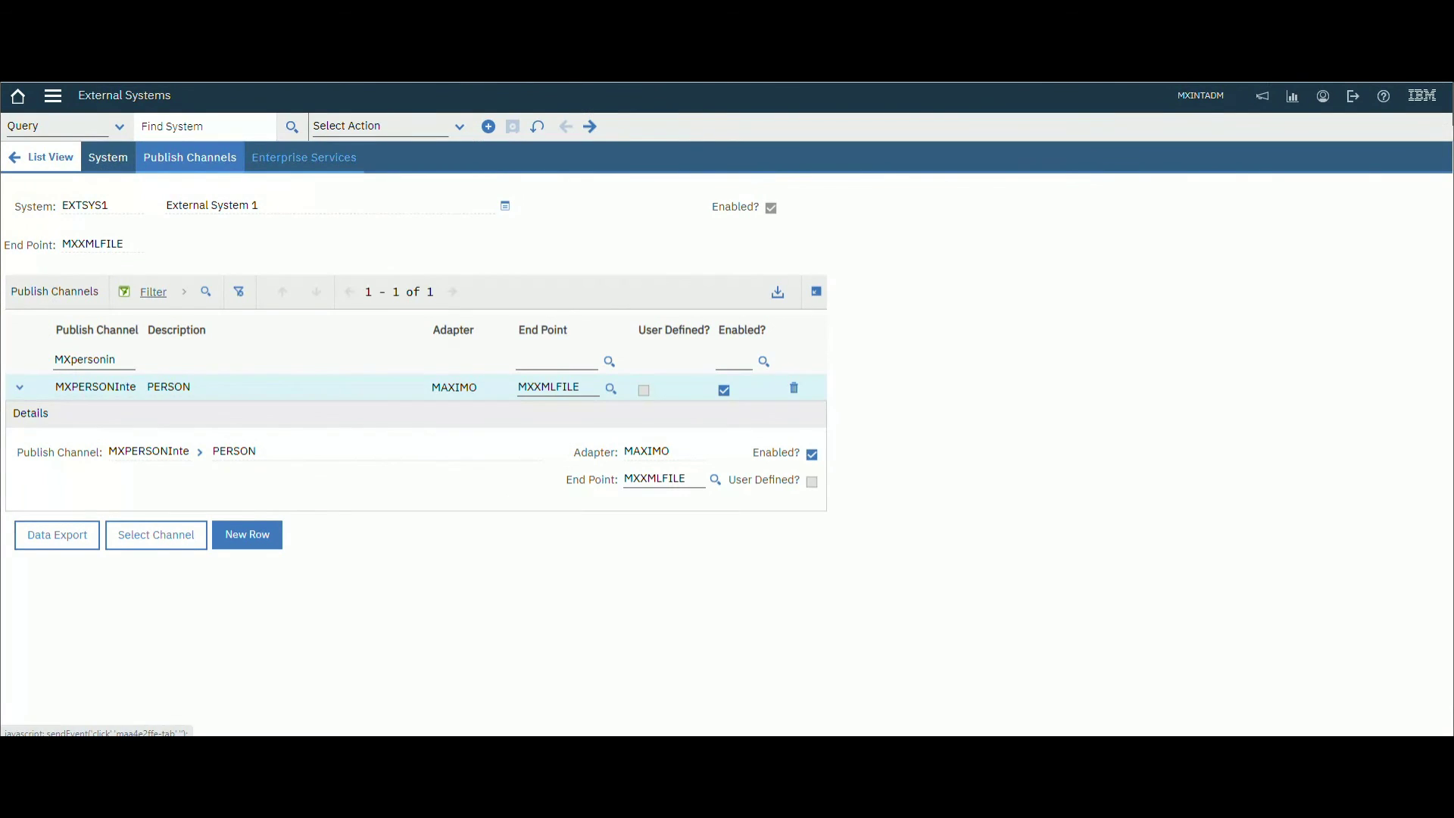
Open the enterprise services of EXTSYS1 in External Systems
{"action": "left_click", "coordinate": [304, 156]}
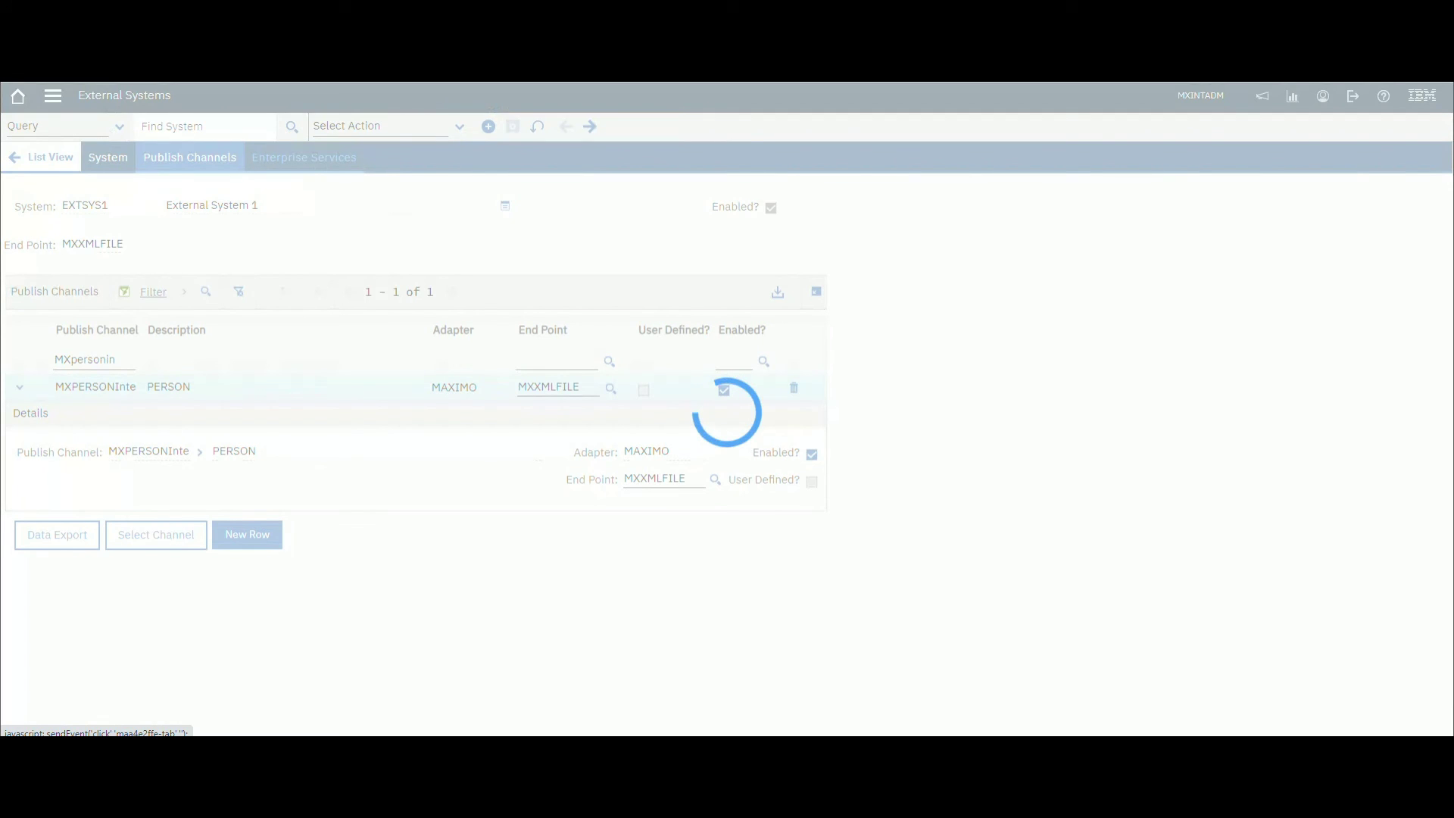